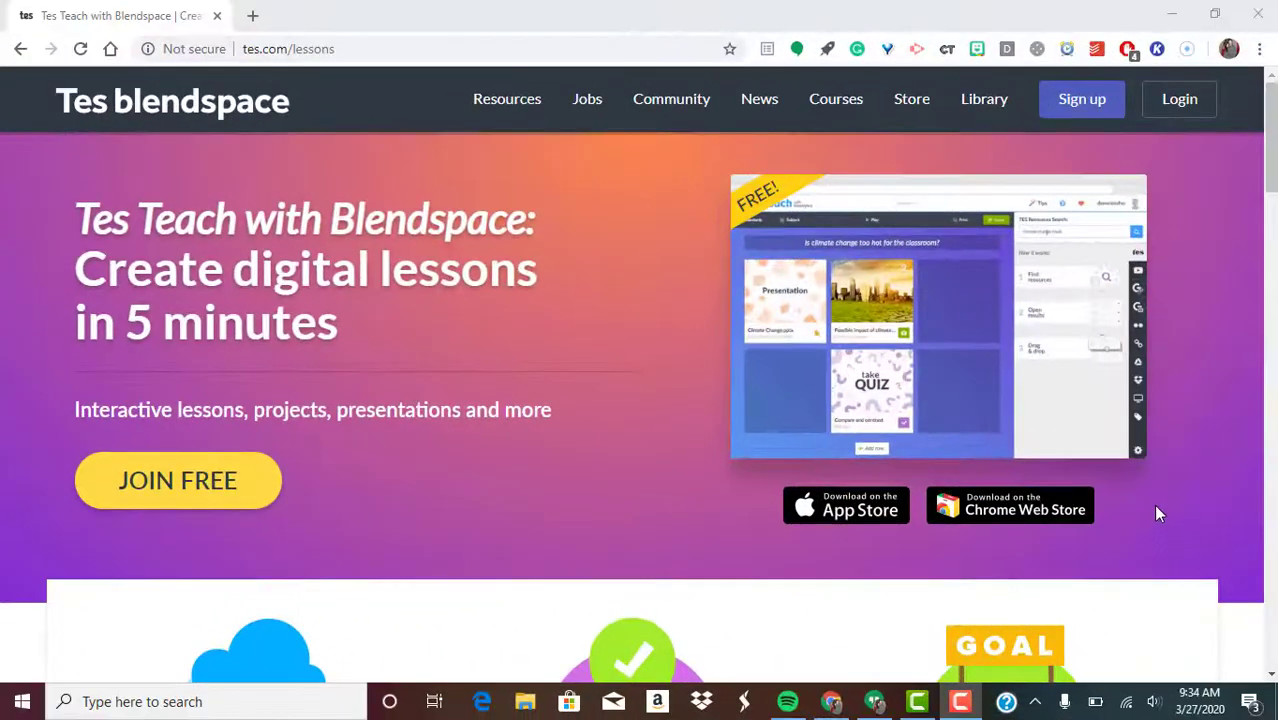
Start a free Teacher sign-up with Secondary as the school type.
{"action": "left_click", "coordinate": [1080, 101]}
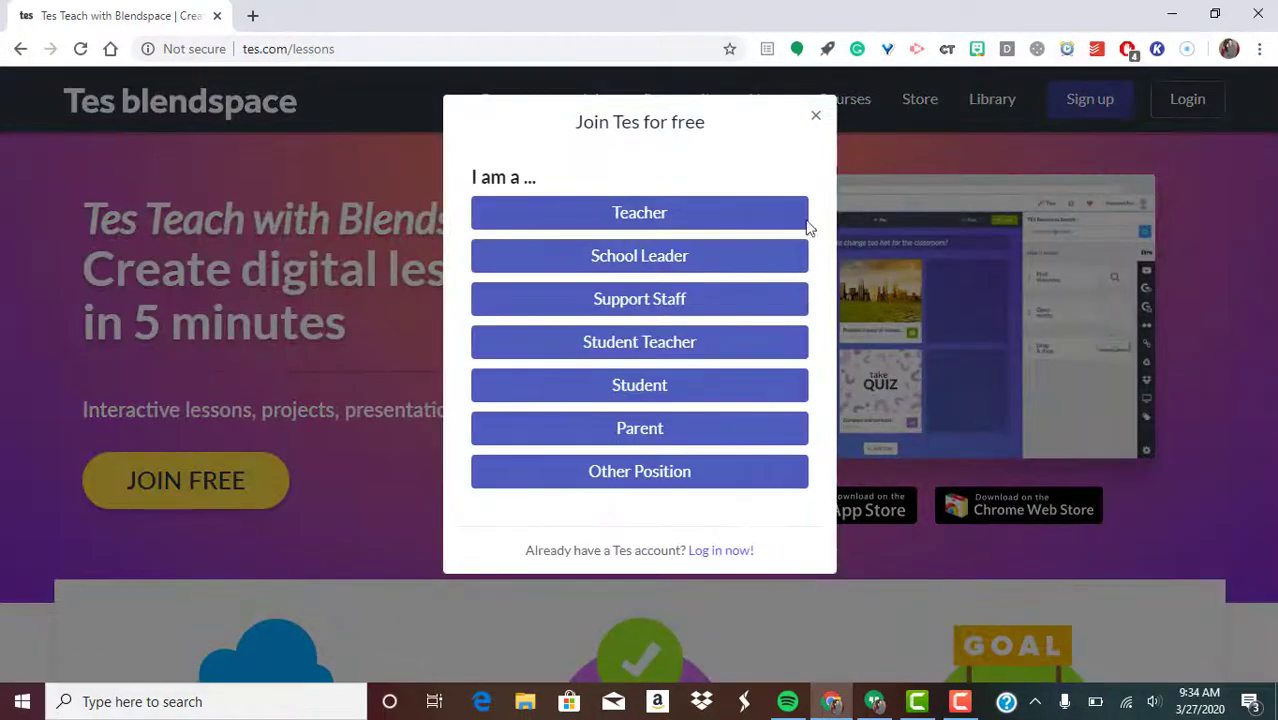
{"action": "left_click", "coordinate": [680, 219]}
{"action": "left_click", "coordinate": [662, 224]}
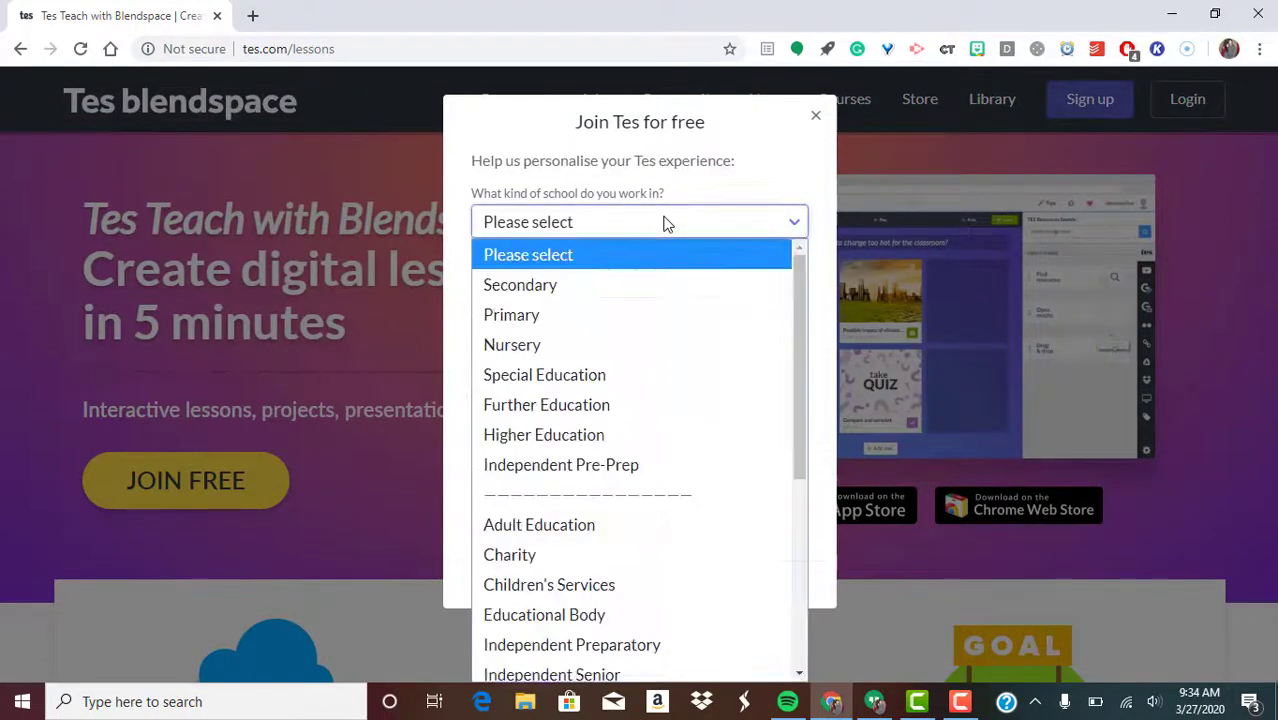
{"action": "left_click", "coordinate": [653, 284]}
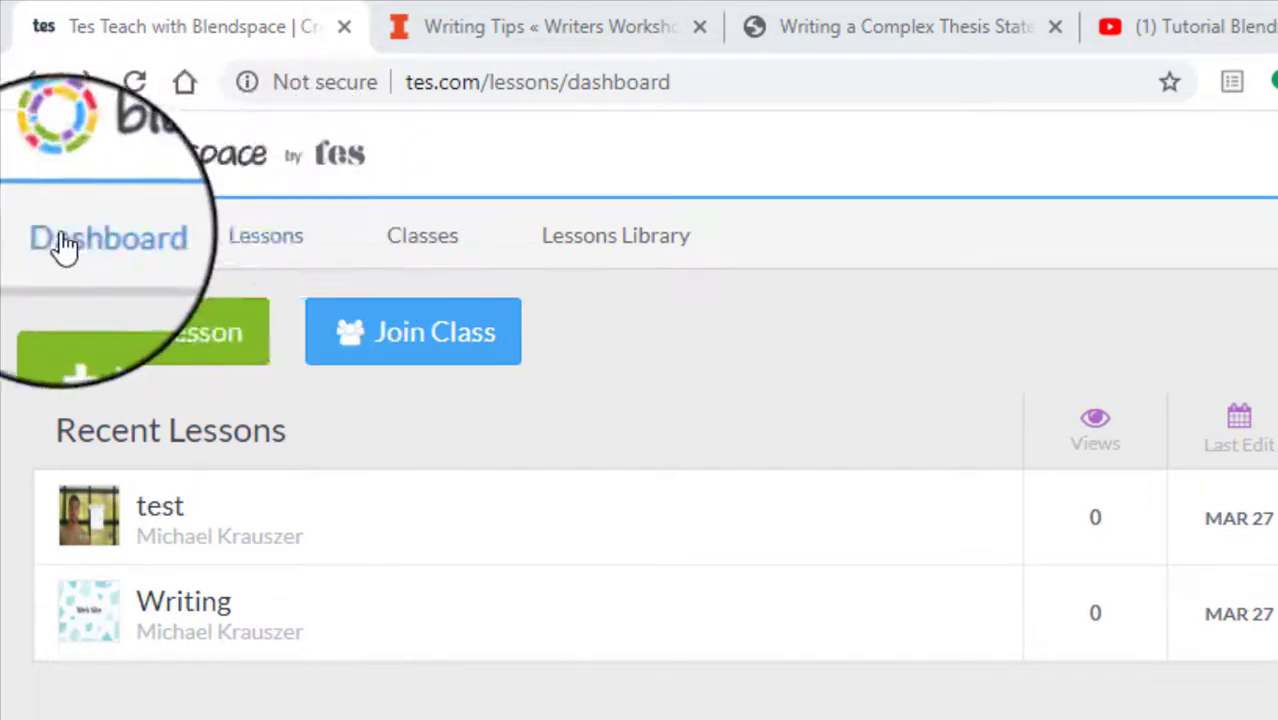
Create a new blank lesson and look over its empty tile grid.
{"action": "left_click", "coordinate": [117, 338]}
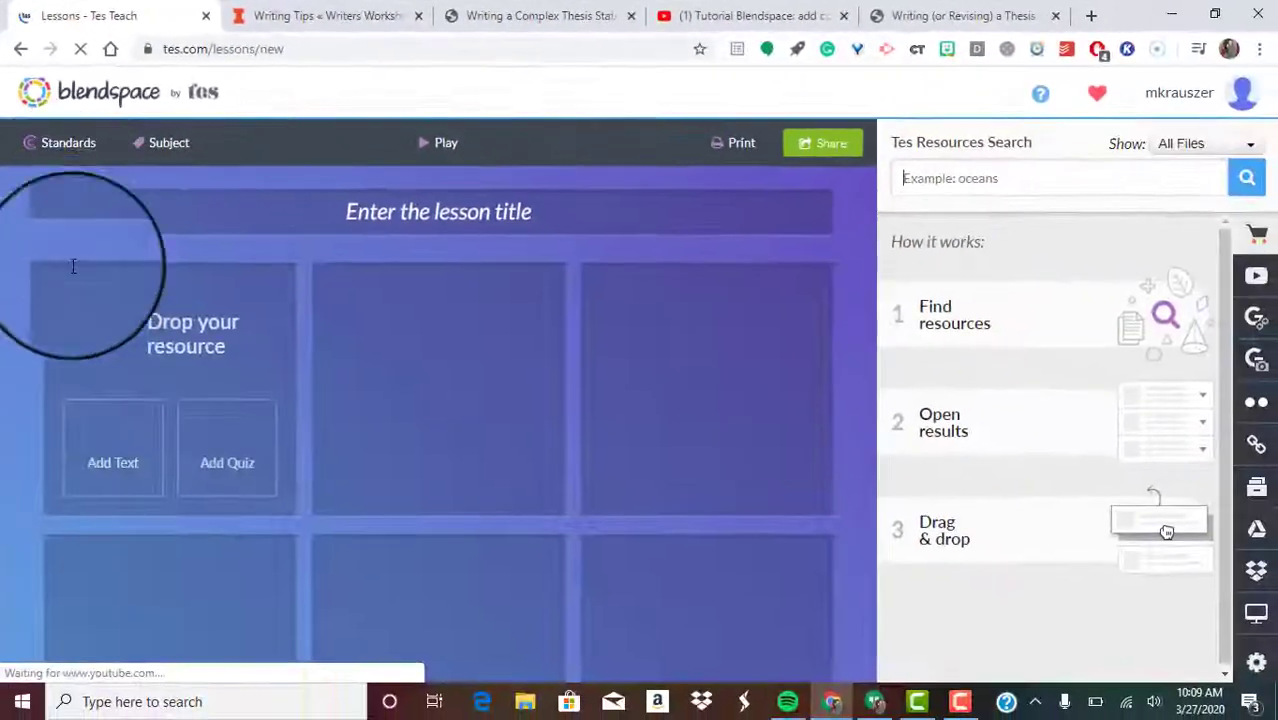
{"action": "scroll", "coordinate": [510, 385], "scroll_direction": "down", "scroll_amount": 2}
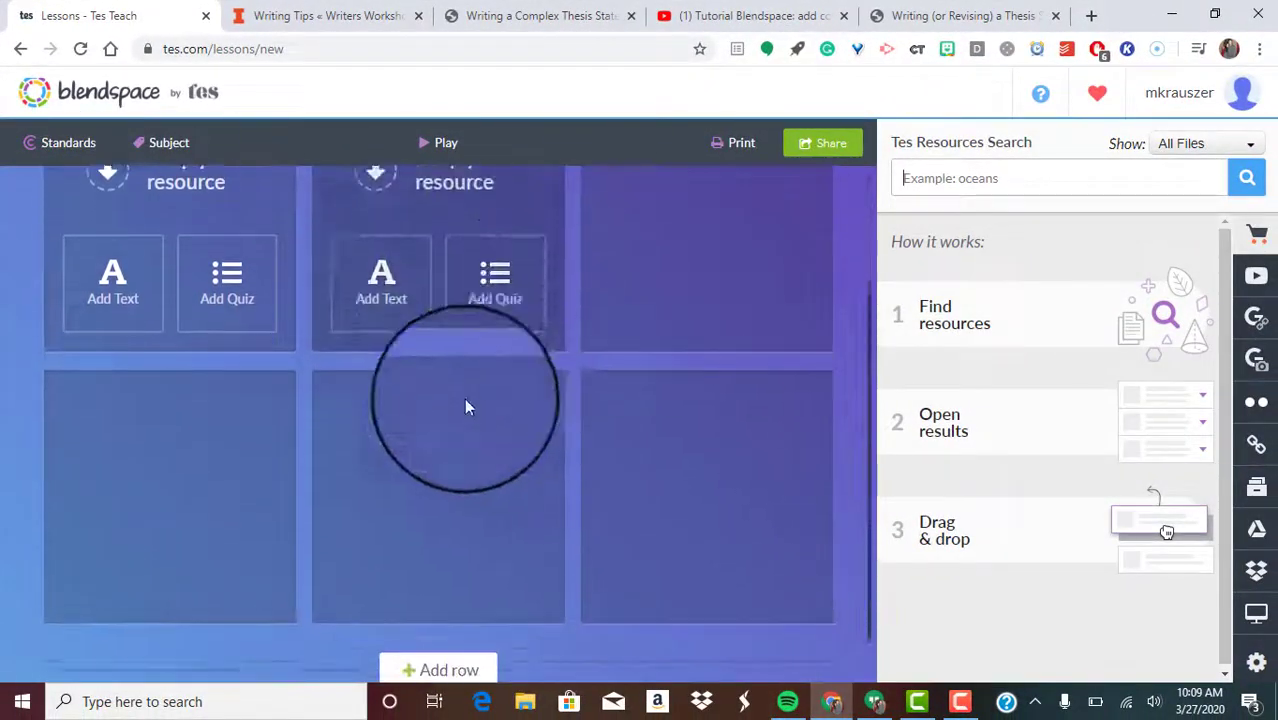
{"action": "scroll", "coordinate": [456, 400], "scroll_direction": "up", "scroll_amount": 2}
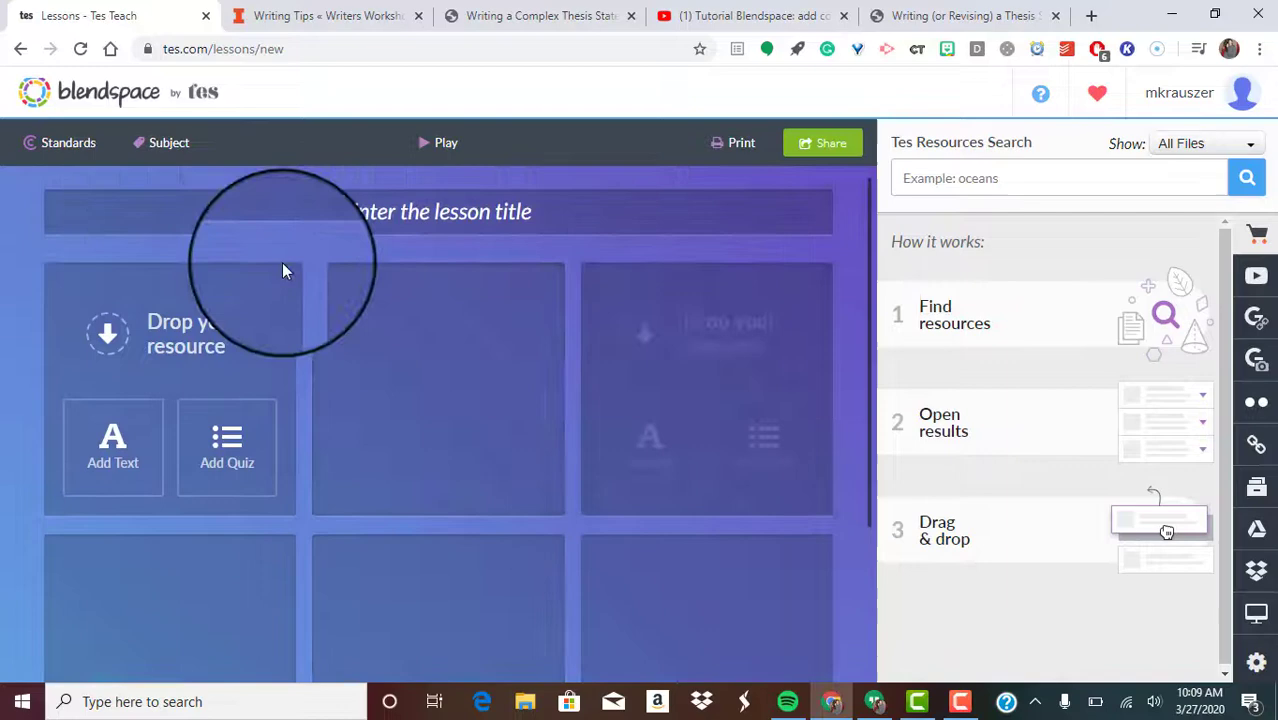
{"action": "scroll", "coordinate": [330, 354], "scroll_direction": "down", "scroll_amount": 2}
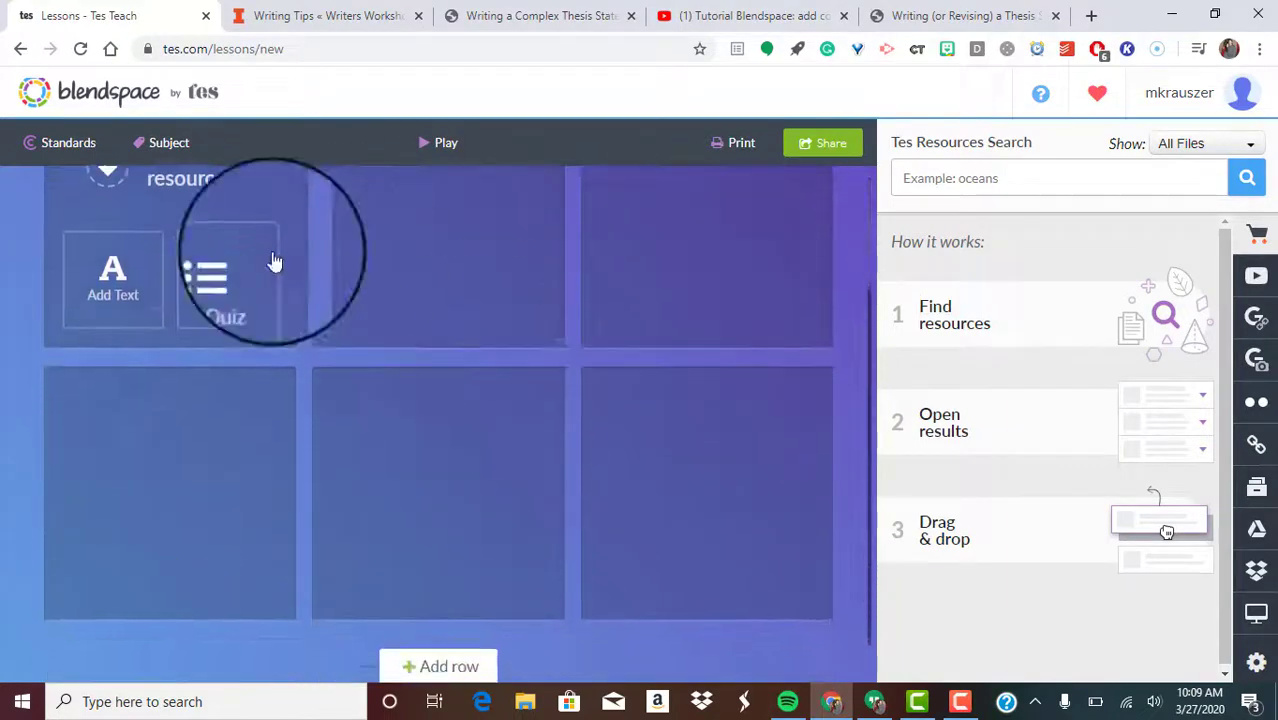
{"action": "scroll", "coordinate": [300, 412], "scroll_direction": "up", "scroll_amount": 2}
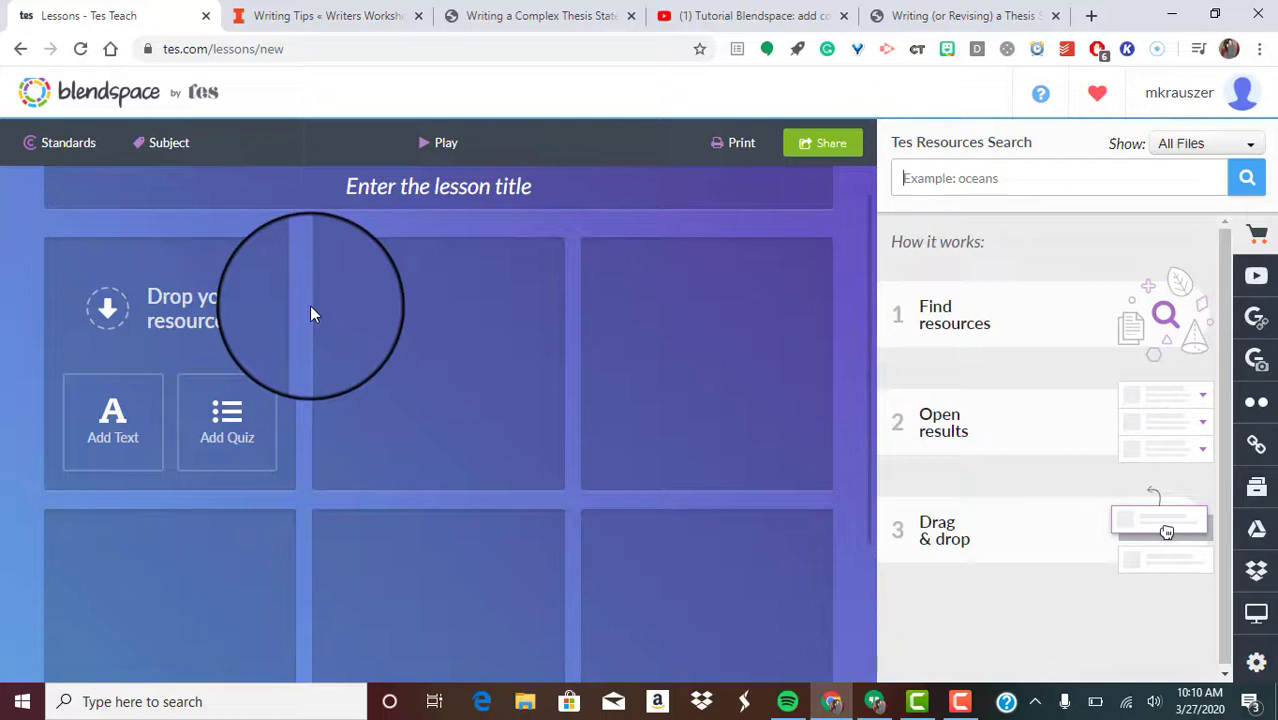
{"action": "scroll", "coordinate": [310, 314], "scroll_direction": "up", "scroll_amount": 1}
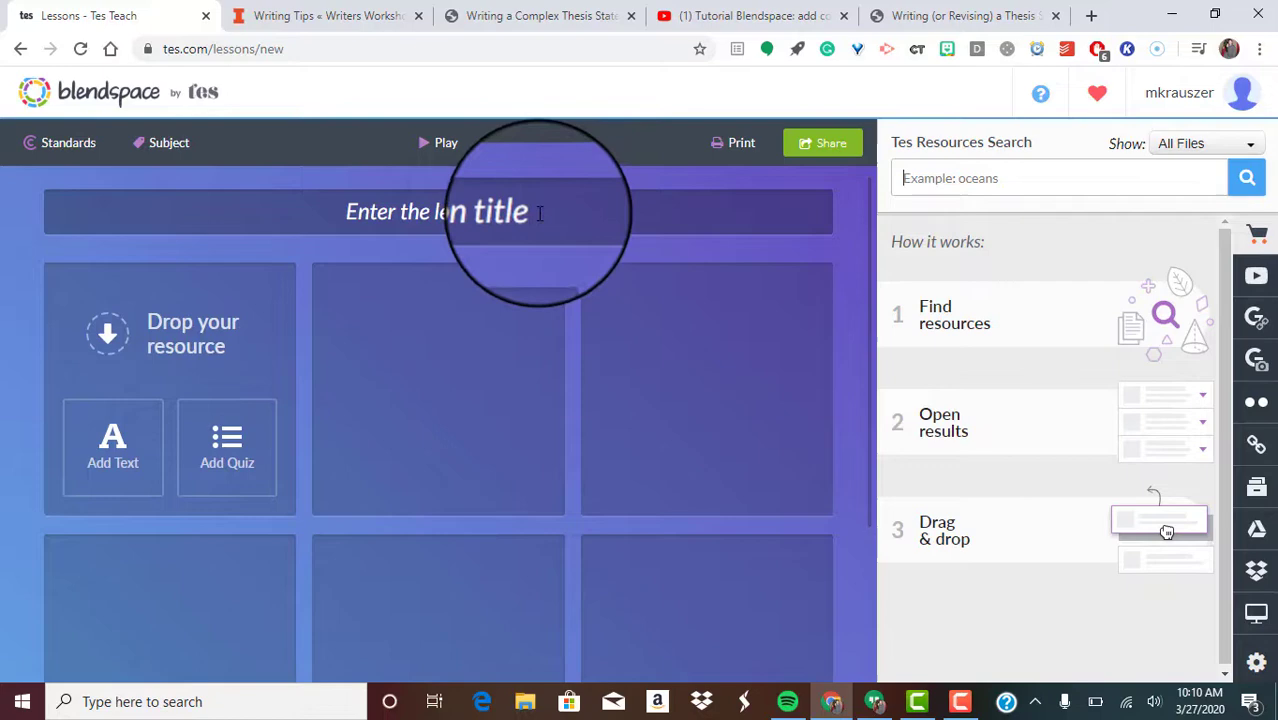
Title the lesson 'Testing' so it autosaves.
{"action": "left_click", "coordinate": [516, 209]}
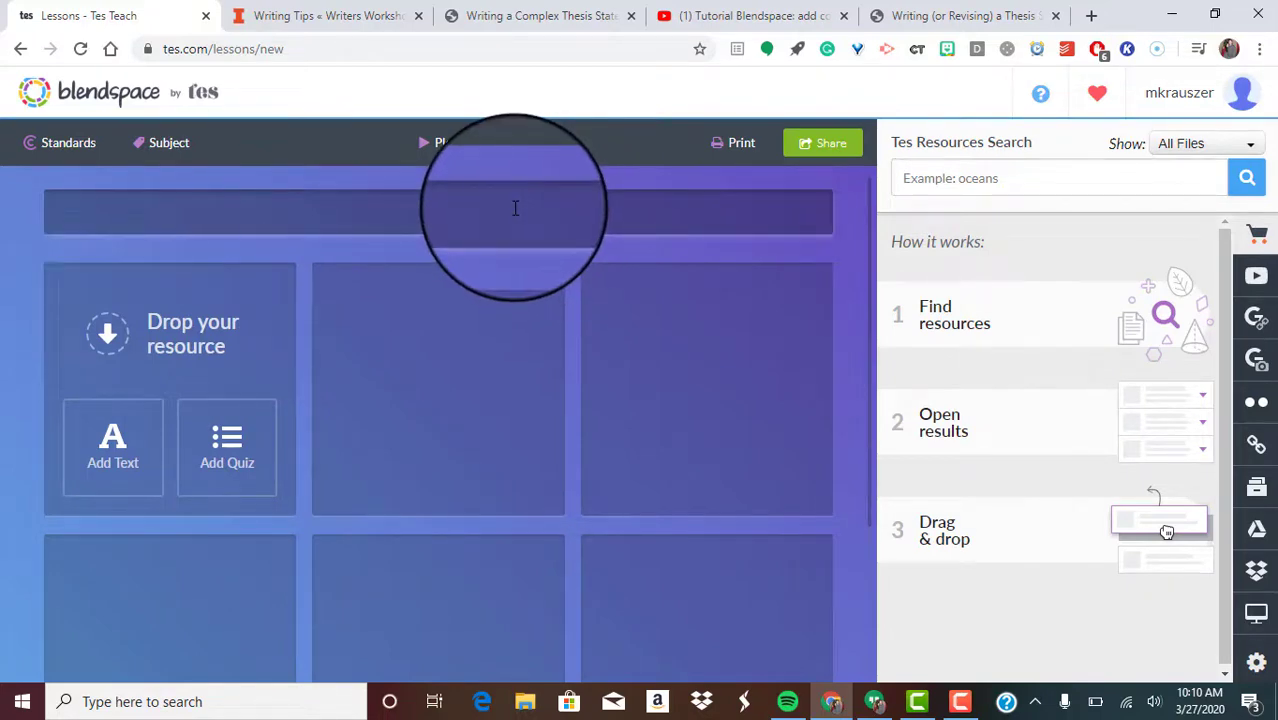
{"action": "type", "text": "Testi"}
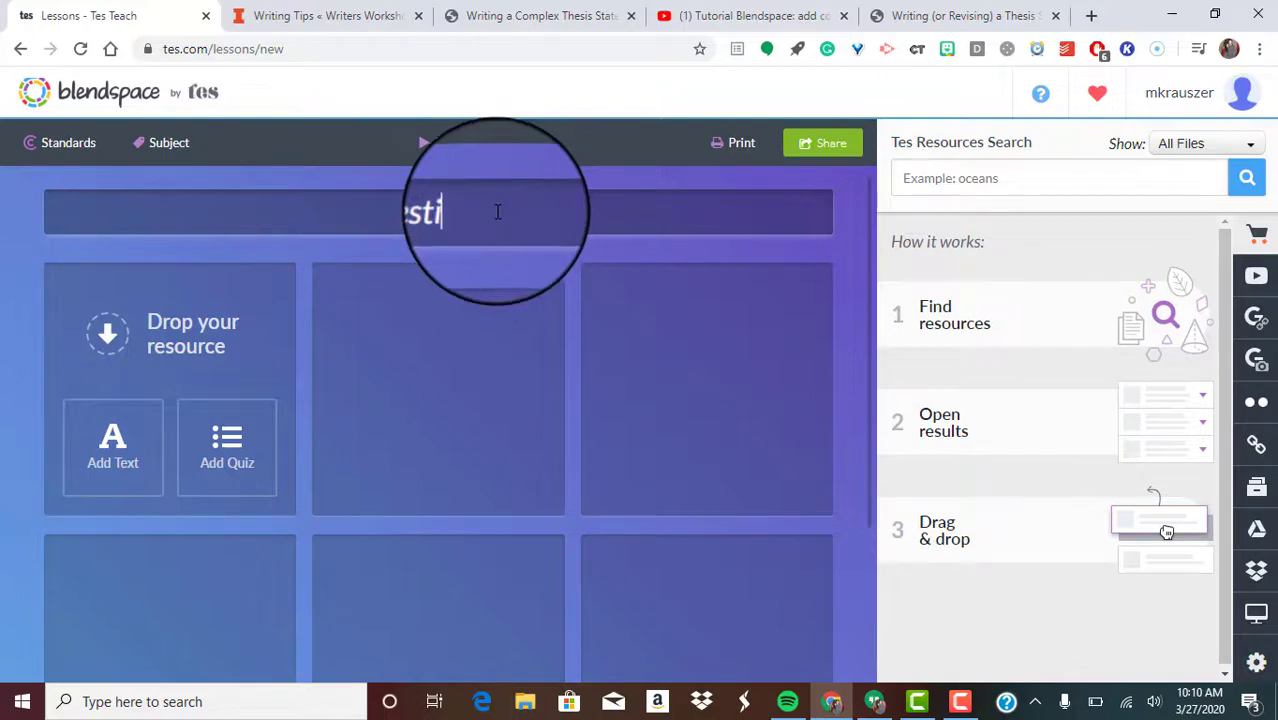
{"action": "type", "text": "ng"}
{"action": "left_click", "coordinate": [410, 250]}
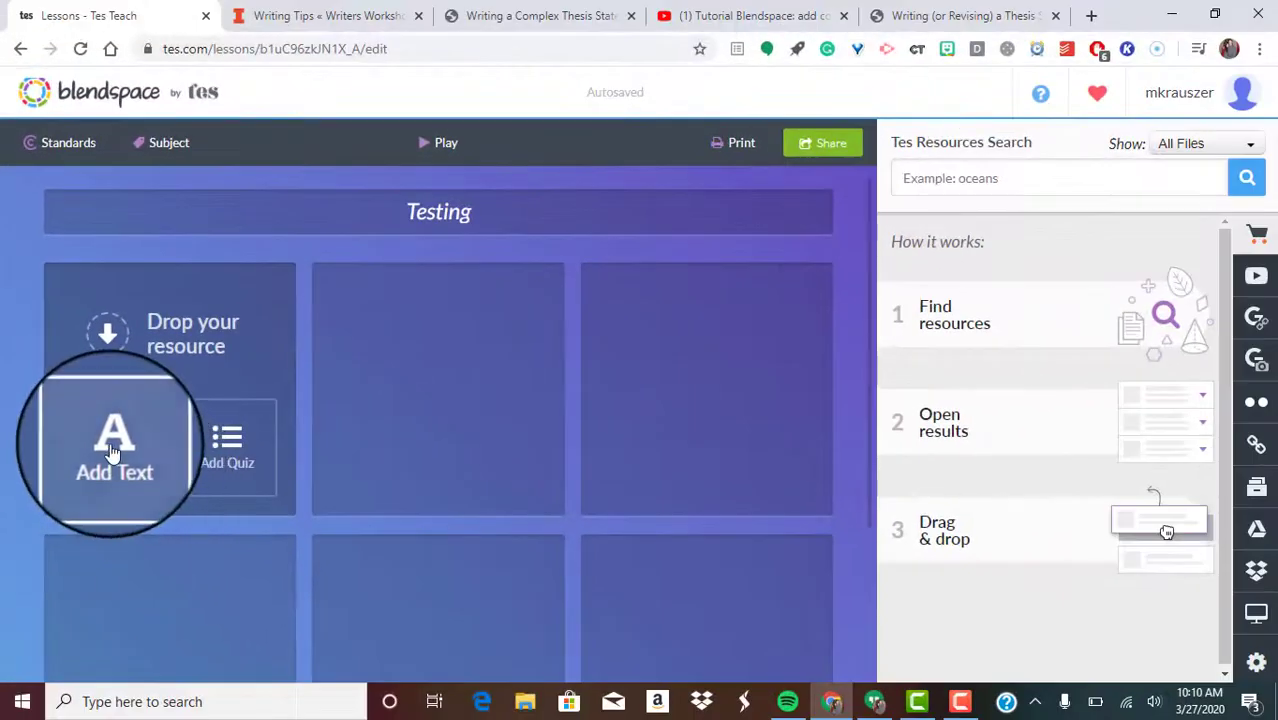
Put a text resource reading 'erghdtjhgfzsdbrsedhsegvds' into the first tile.
{"action": "left_click", "coordinate": [114, 452]}
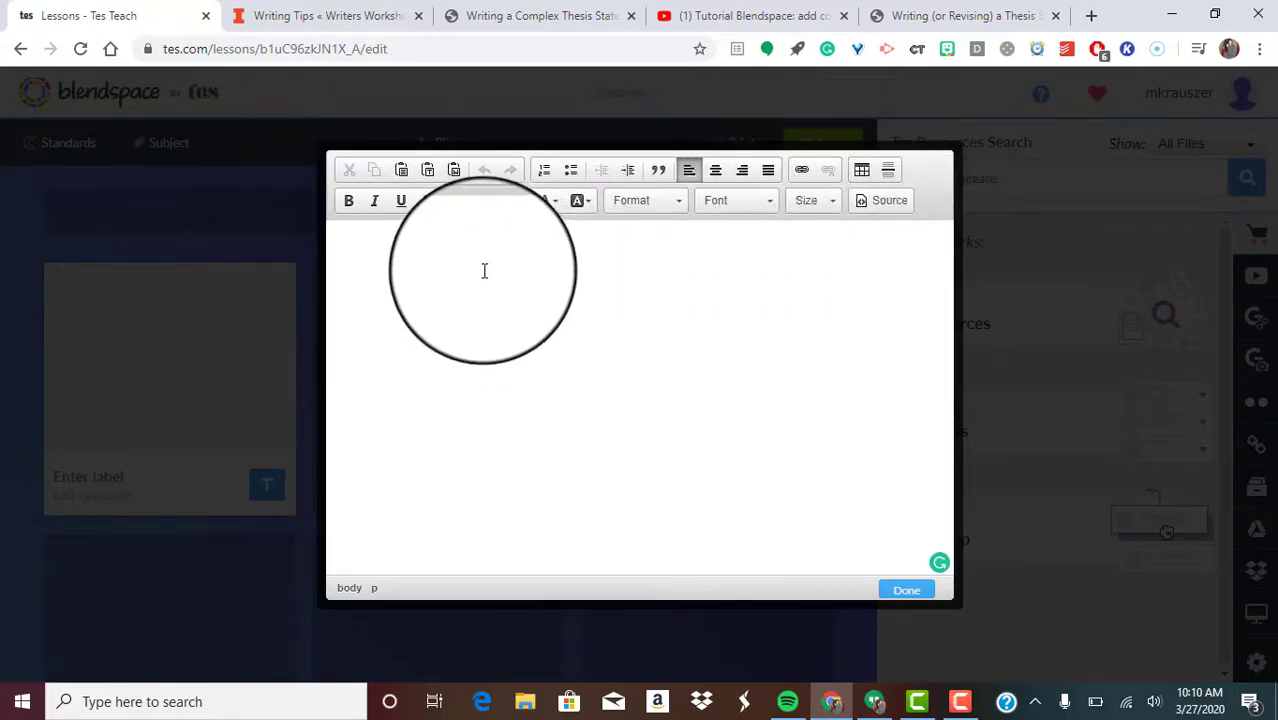
{"action": "left_click", "coordinate": [383, 248]}
{"action": "type", "text": "erghdtjhgf"}
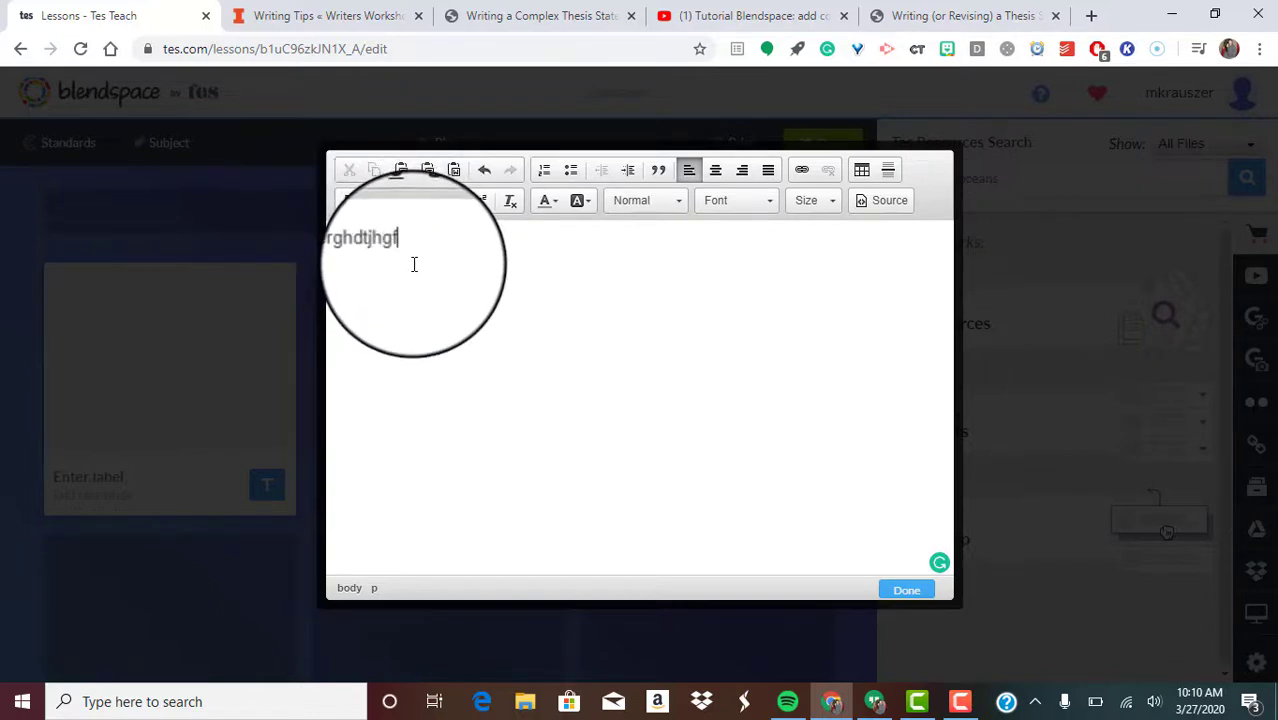
{"action": "type", "text": "zsdbrsedhsegvds"}
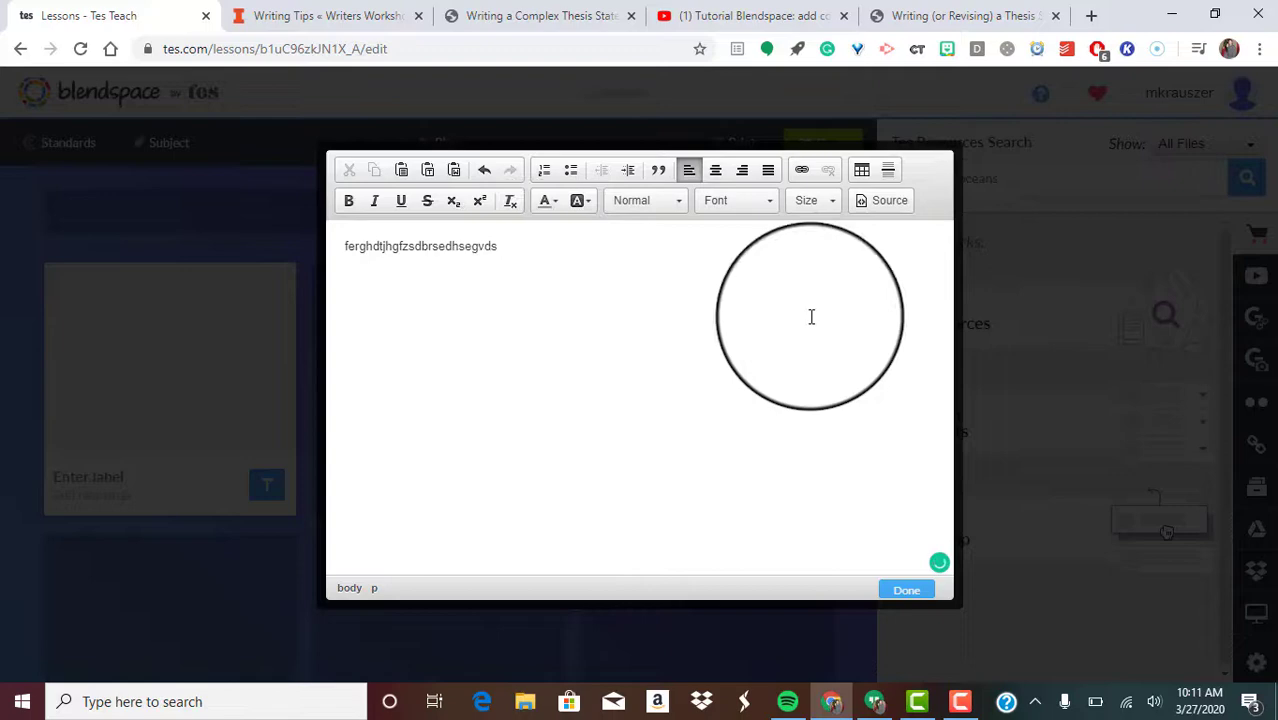
{"action": "left_click", "coordinate": [905, 592]}
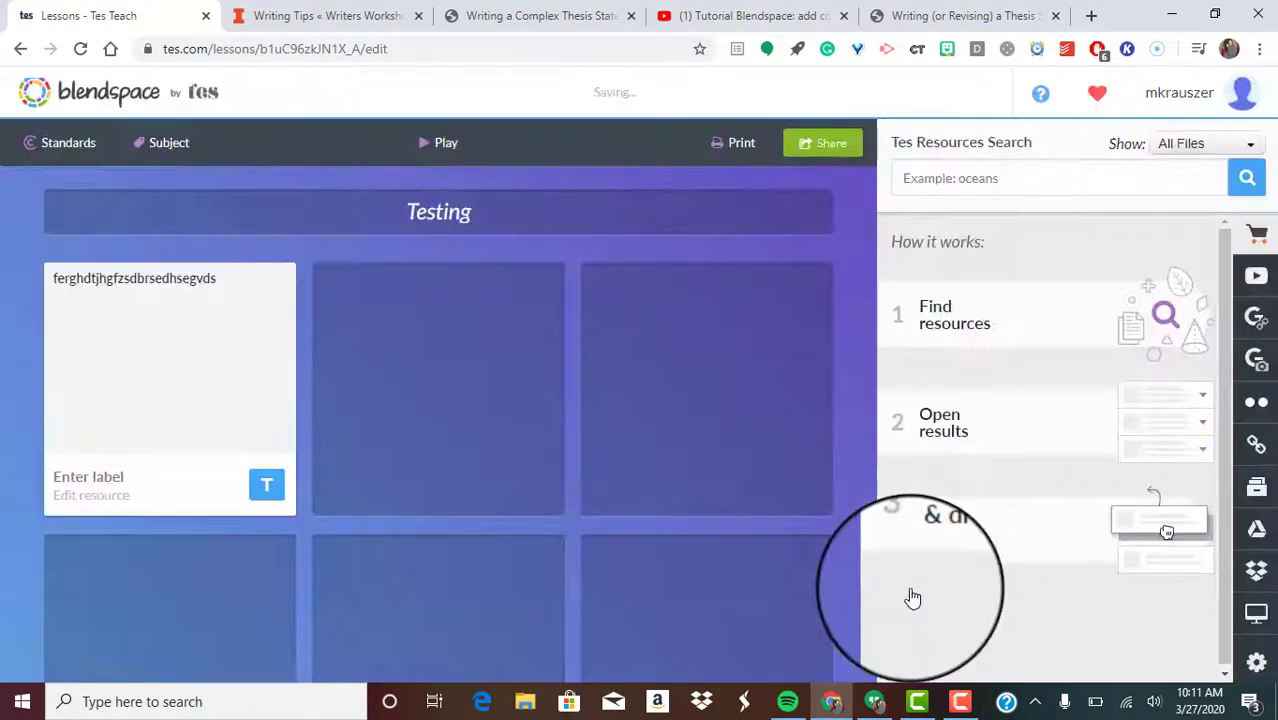
Bring up the resource options on the empty second tile.
{"action": "mouse_move", "coordinate": [40, 414]}
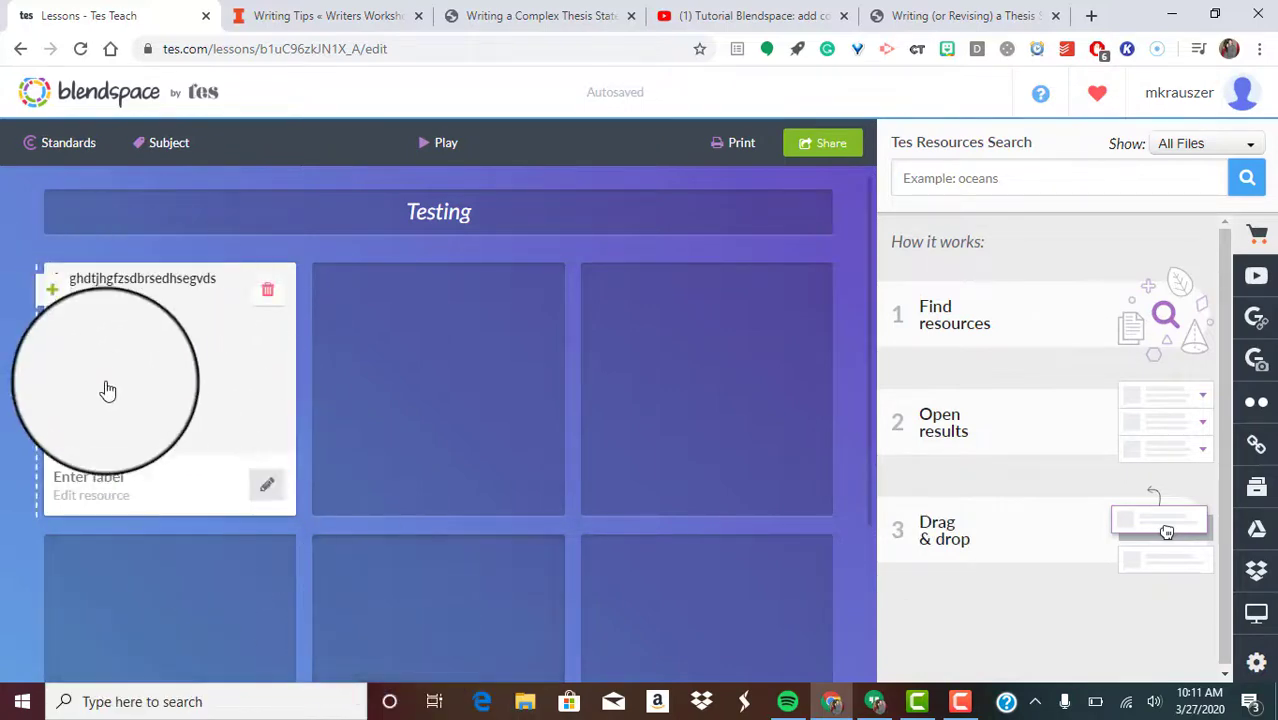
{"action": "mouse_move", "coordinate": [490, 312]}
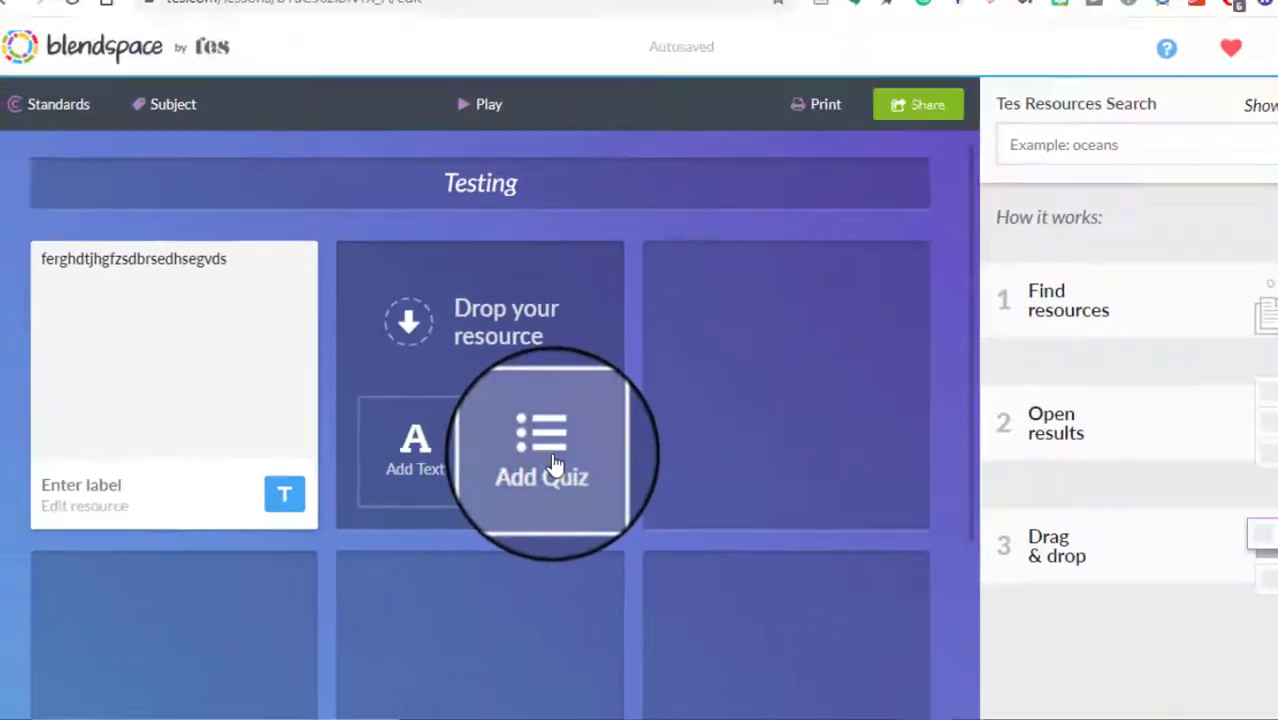
Start a quiz in the second tile with question 'how r' and answers 'dh' and 'trhrtdg'.
{"action": "left_click", "coordinate": [786, 462]}
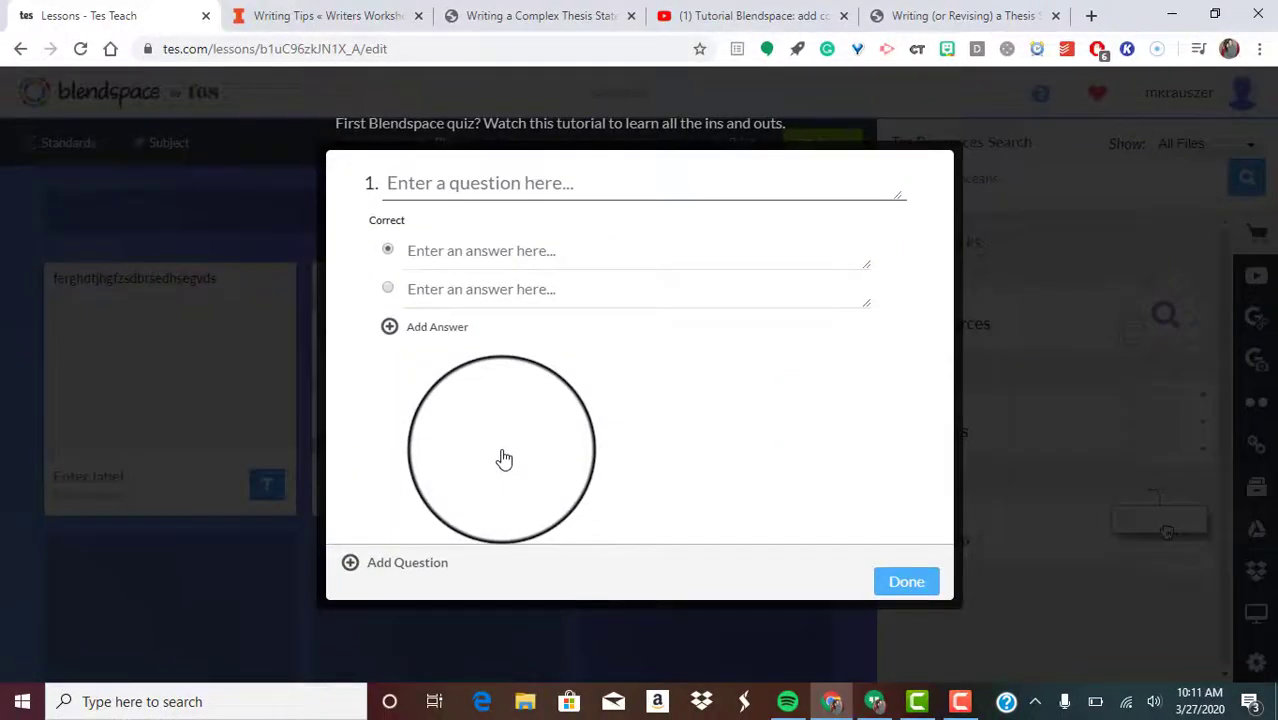
{"action": "left_click", "coordinate": [513, 190]}
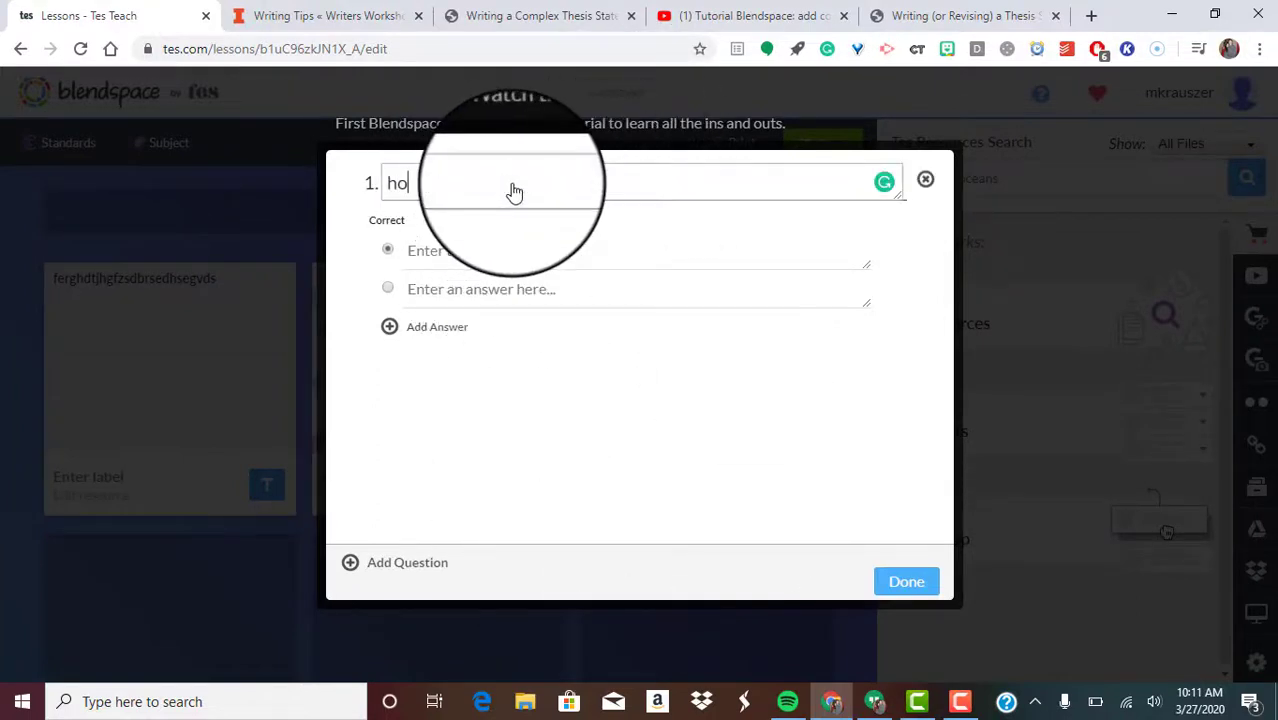
{"action": "type", "text": "how r"}
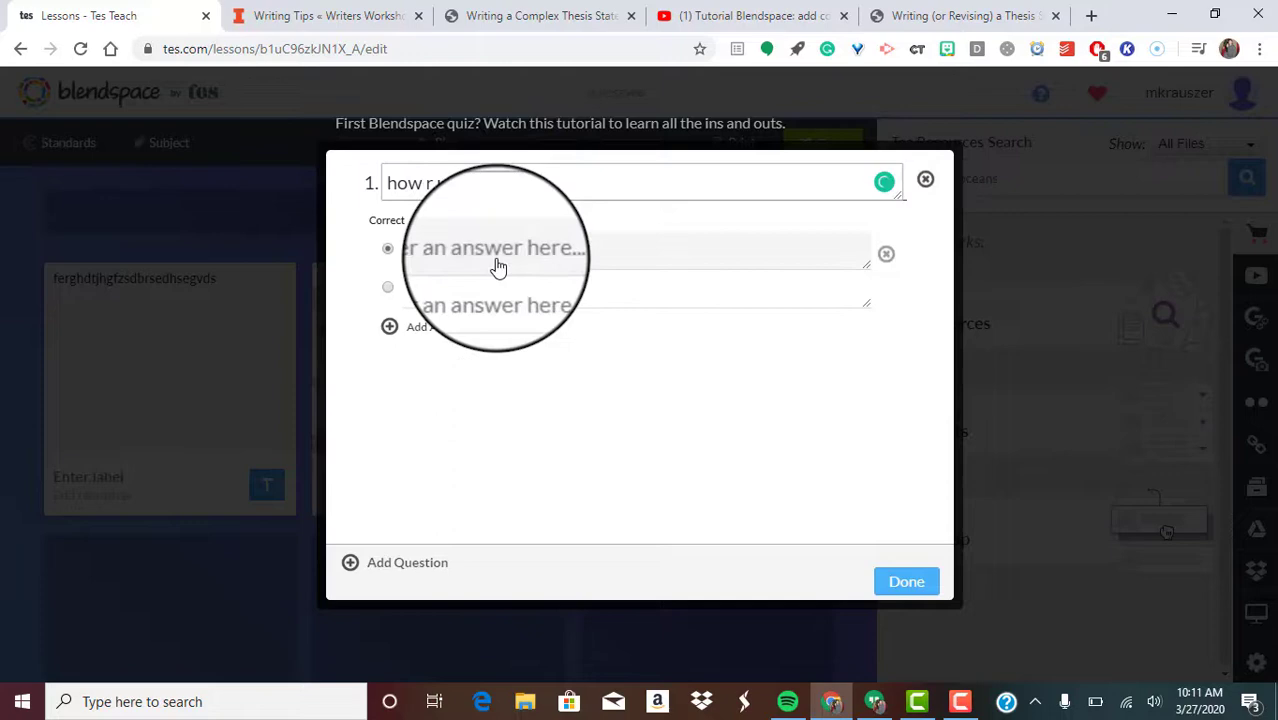
{"action": "left_click", "coordinate": [495, 263]}
{"action": "type", "text": "dh"}
{"action": "left_click", "coordinate": [501, 300]}
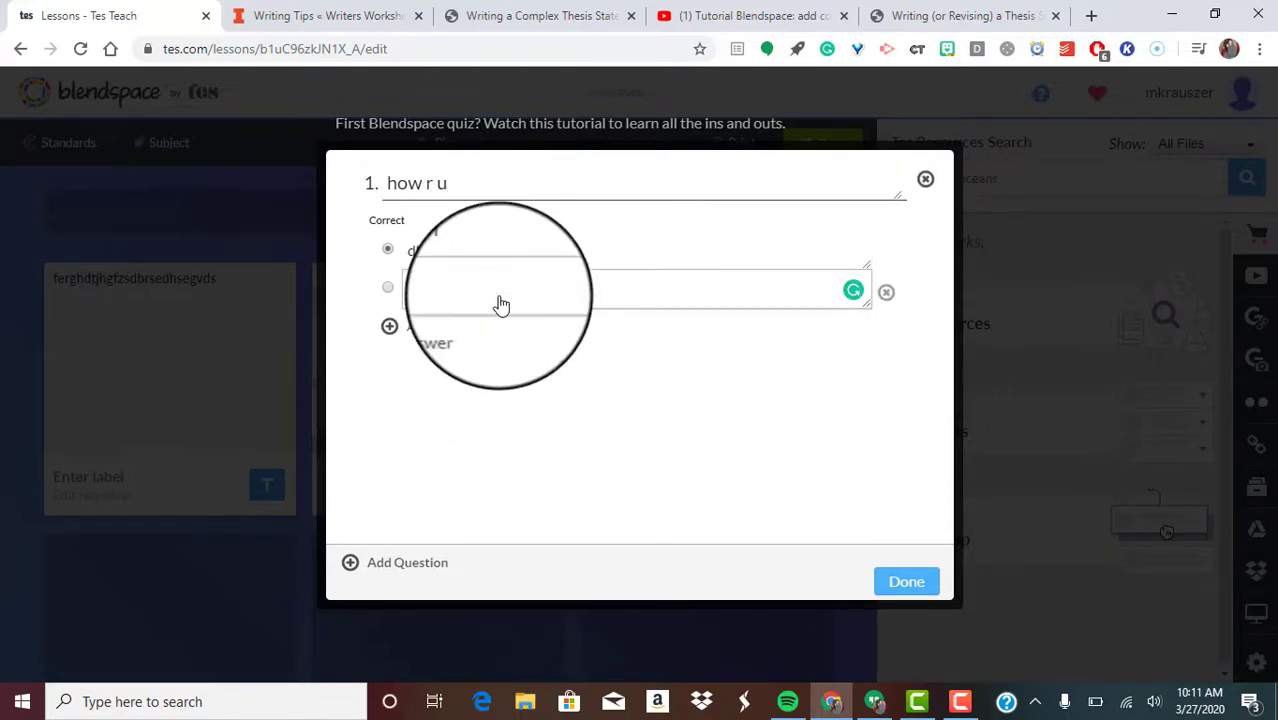
{"action": "left_click", "coordinate": [452, 335]}
{"action": "type", "text": "trhrtd"}
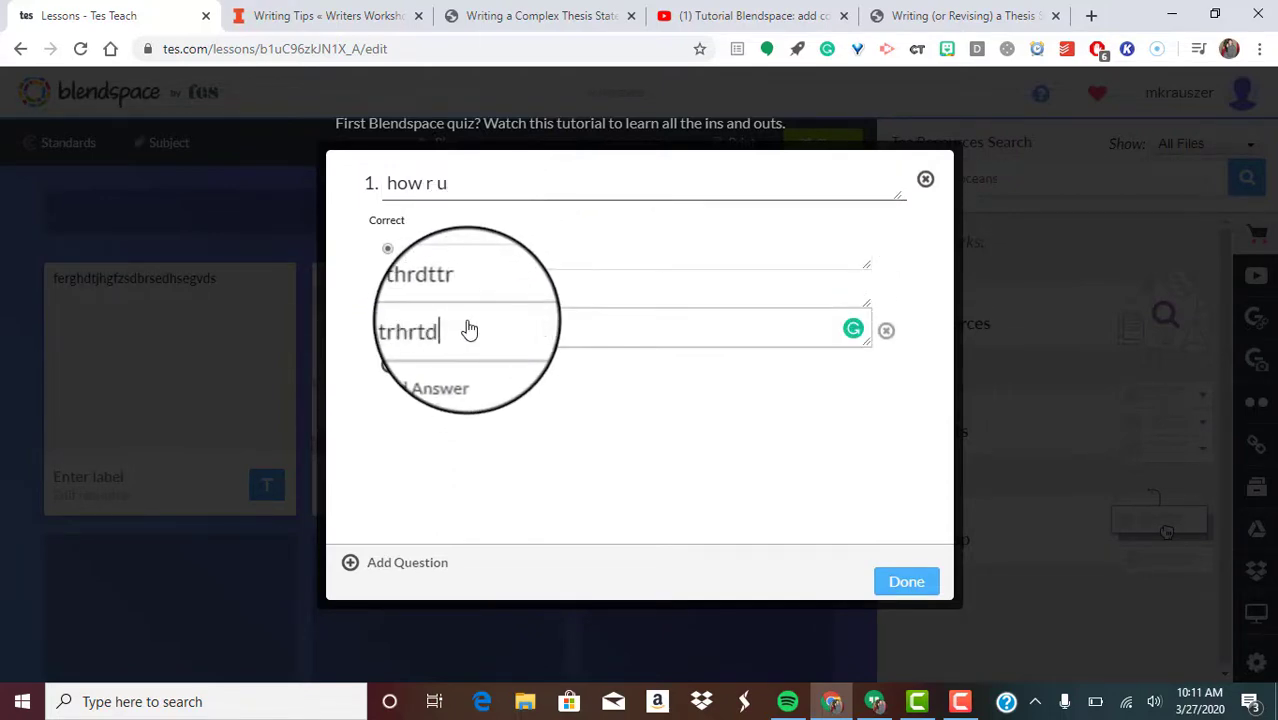
{"action": "type", "text": "g"}
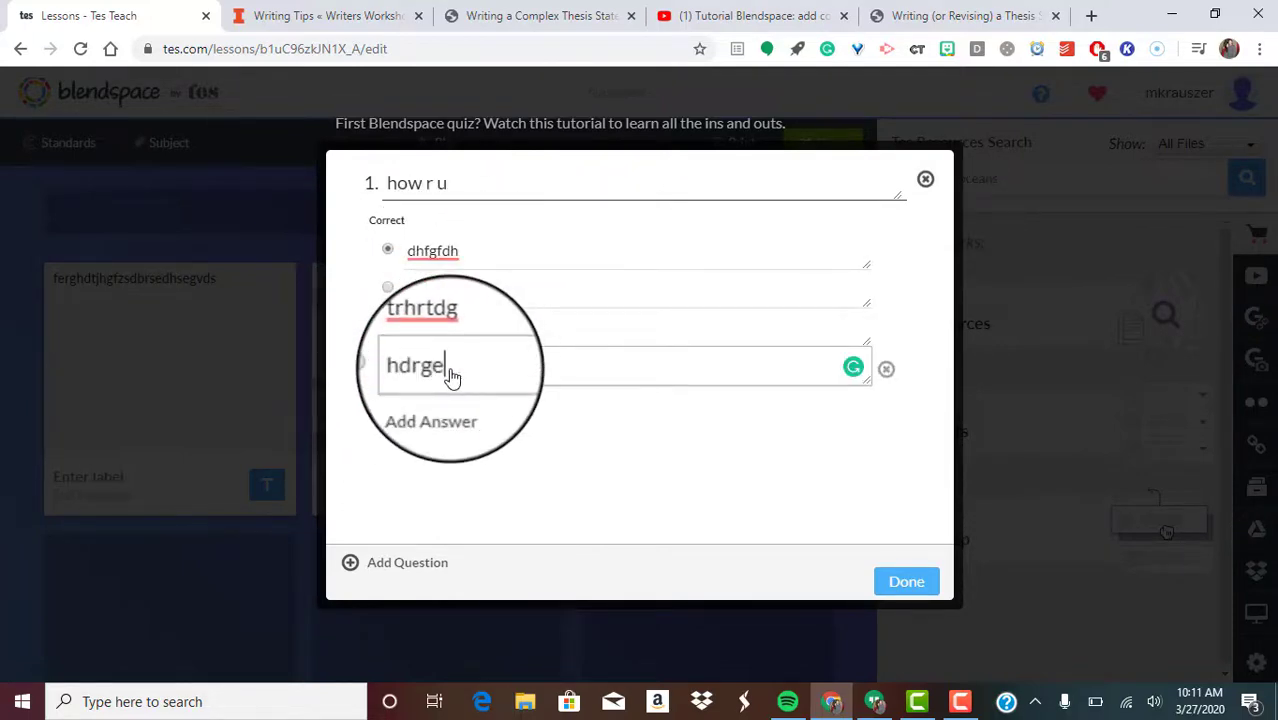
Add question 2, 'thrstgr', with answers 'trtgg' and 'hrgrstgd', and save the quiz.
{"action": "left_click", "coordinate": [383, 568]}
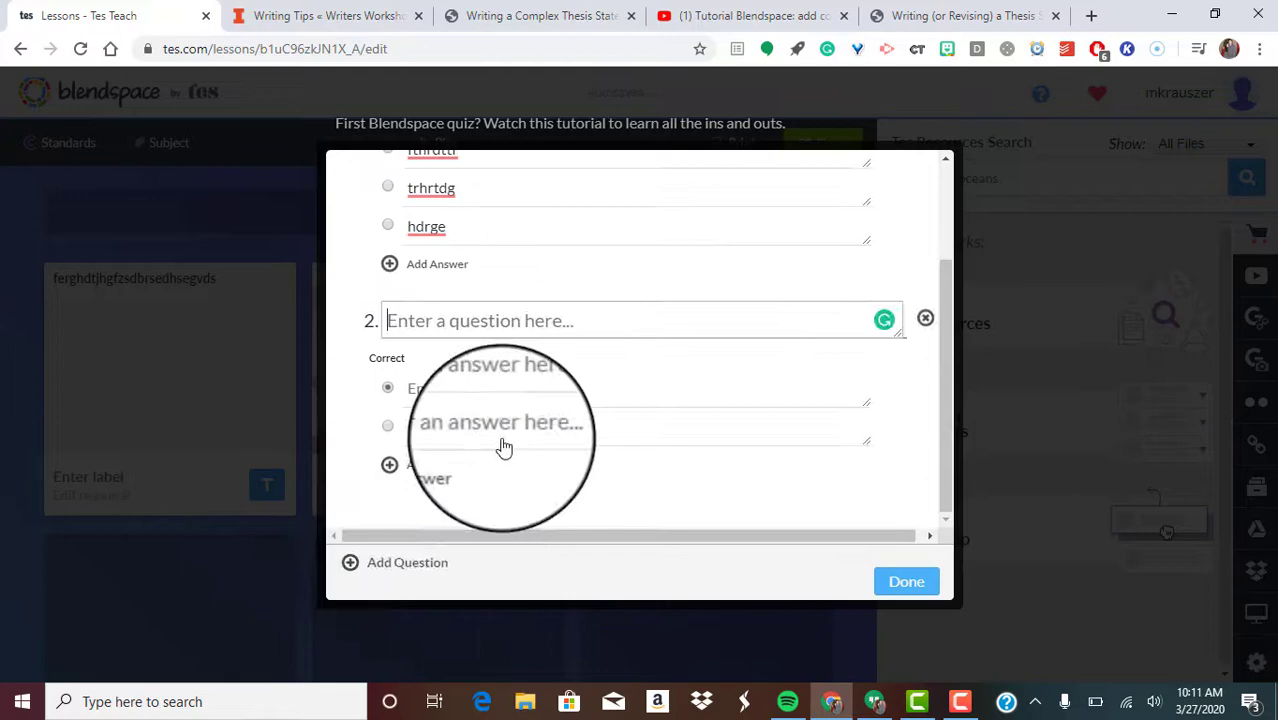
{"action": "type", "text": "thrstgr"}
{"action": "left_click", "coordinate": [508, 400]}
{"action": "type", "text": "t"}
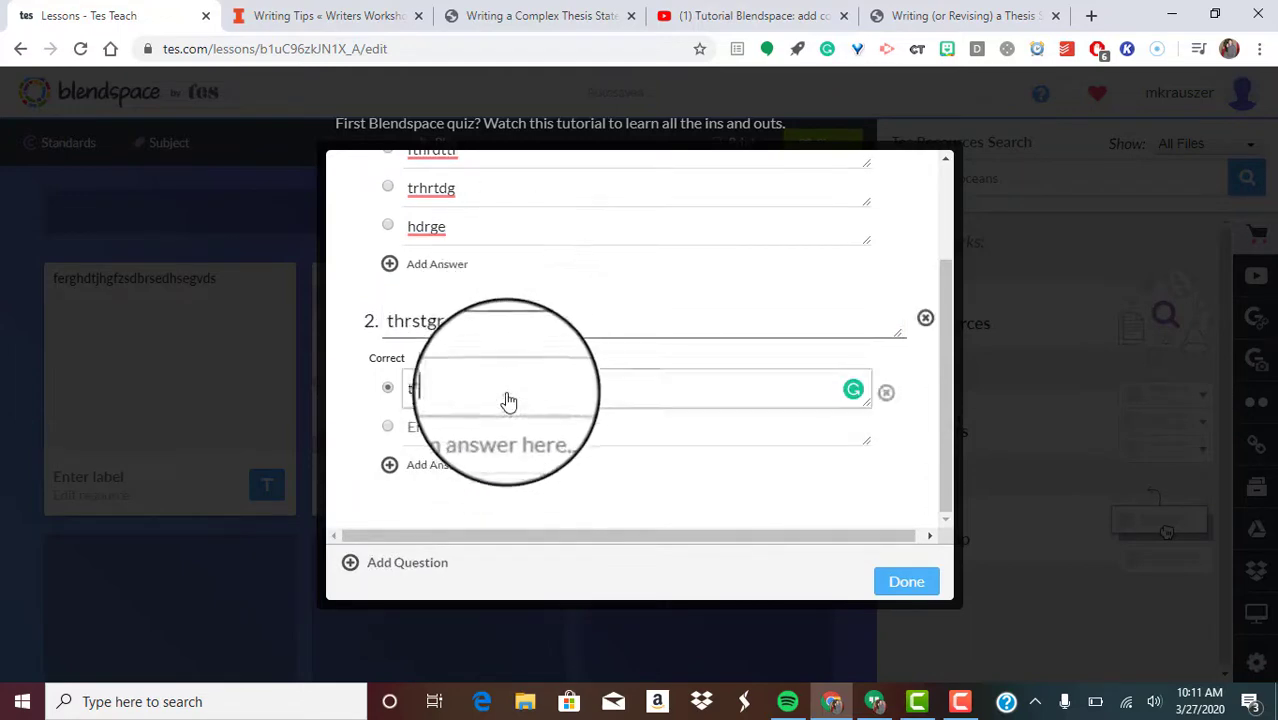
{"action": "type", "text": "rtgg"}
{"action": "left_click", "coordinate": [502, 424]}
{"action": "type", "text": "hrgrstgd"}
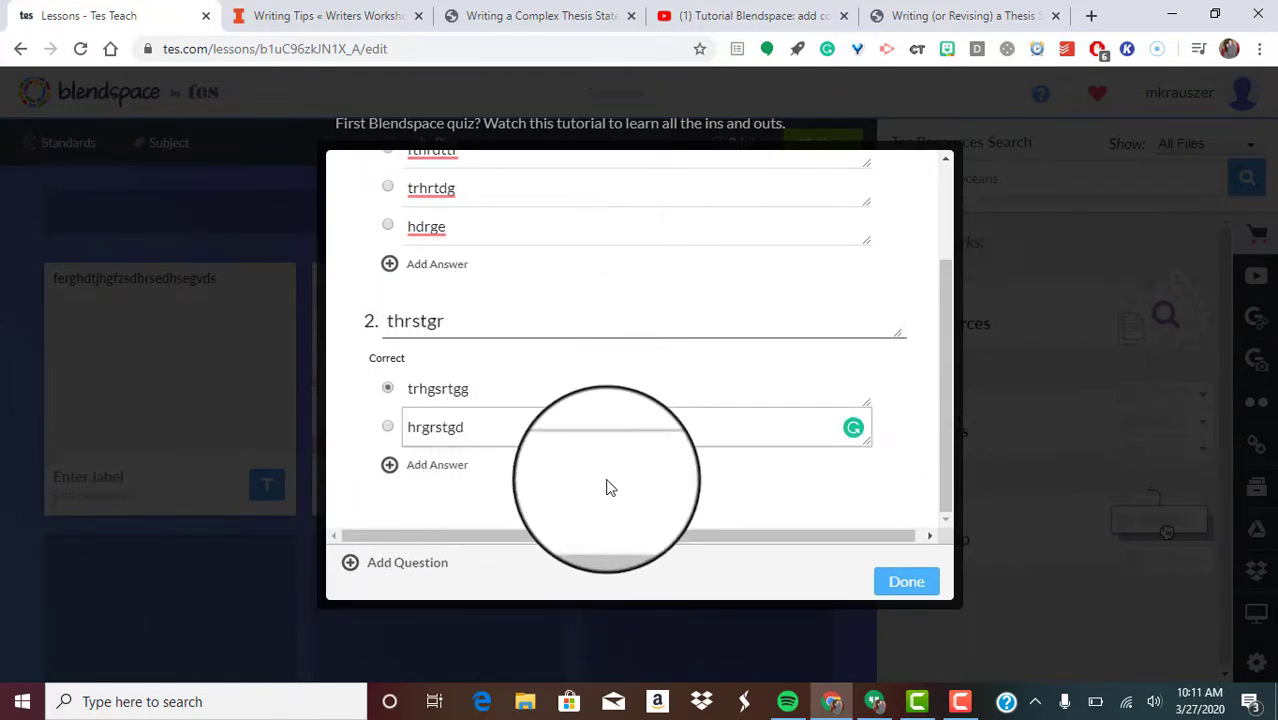
{"action": "scroll", "coordinate": [890, 494], "scroll_direction": "up", "scroll_amount": 3}
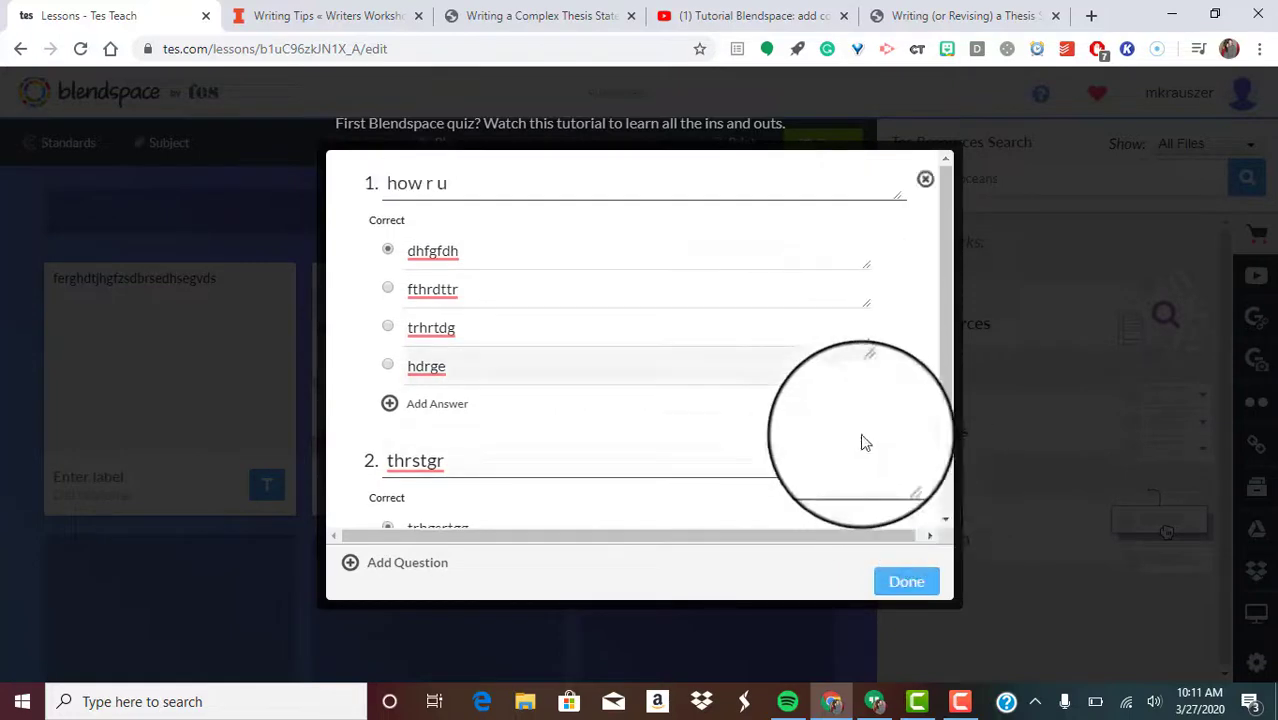
{"action": "left_click", "coordinate": [905, 587]}
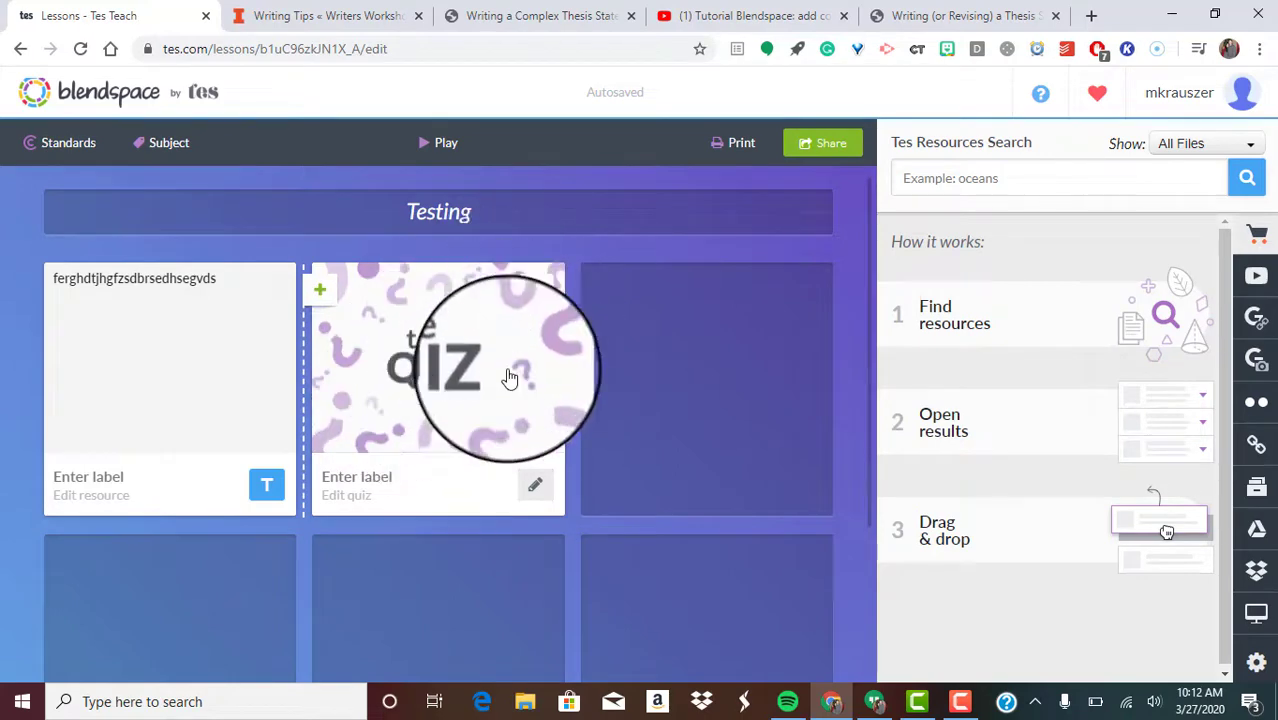
Bring up the resources search panel beside the lesson board.
{"action": "mouse_move", "coordinate": [767, 397]}
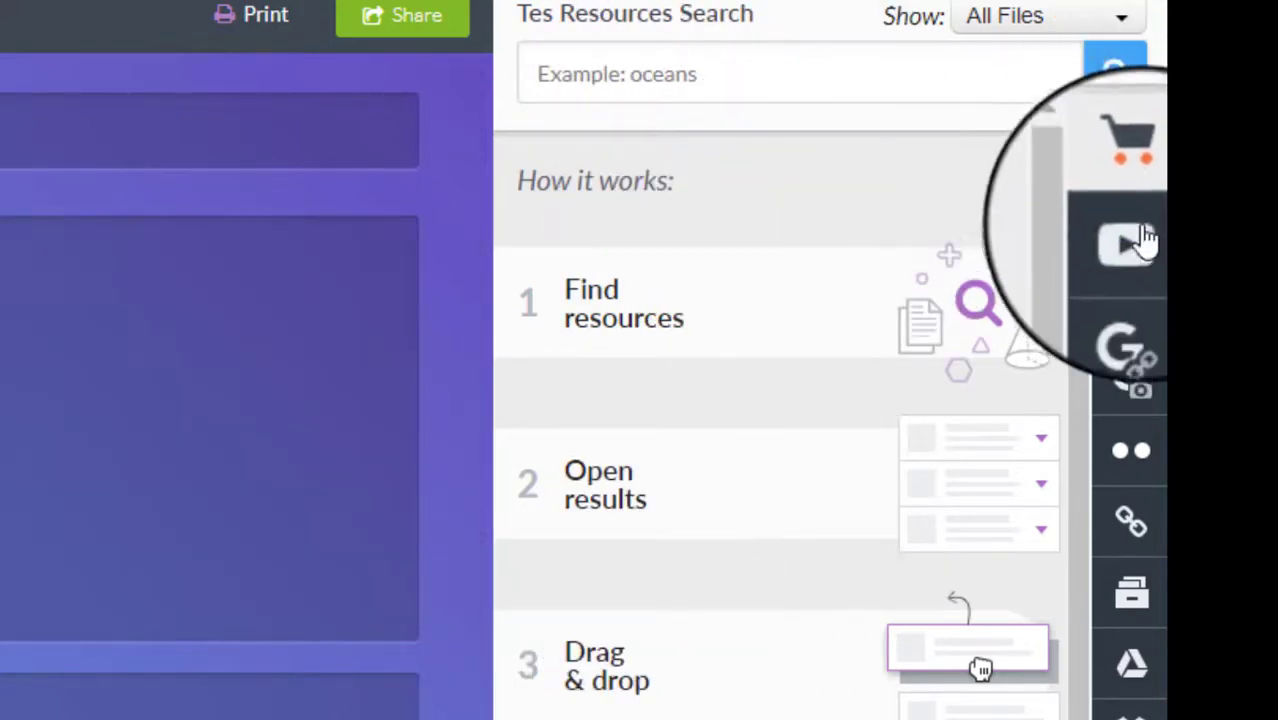
Search YouTube for 'writing' and place the 'Enhance Your Writing | Grammarly' video in the third tile.
{"action": "left_click", "coordinate": [1143, 242]}
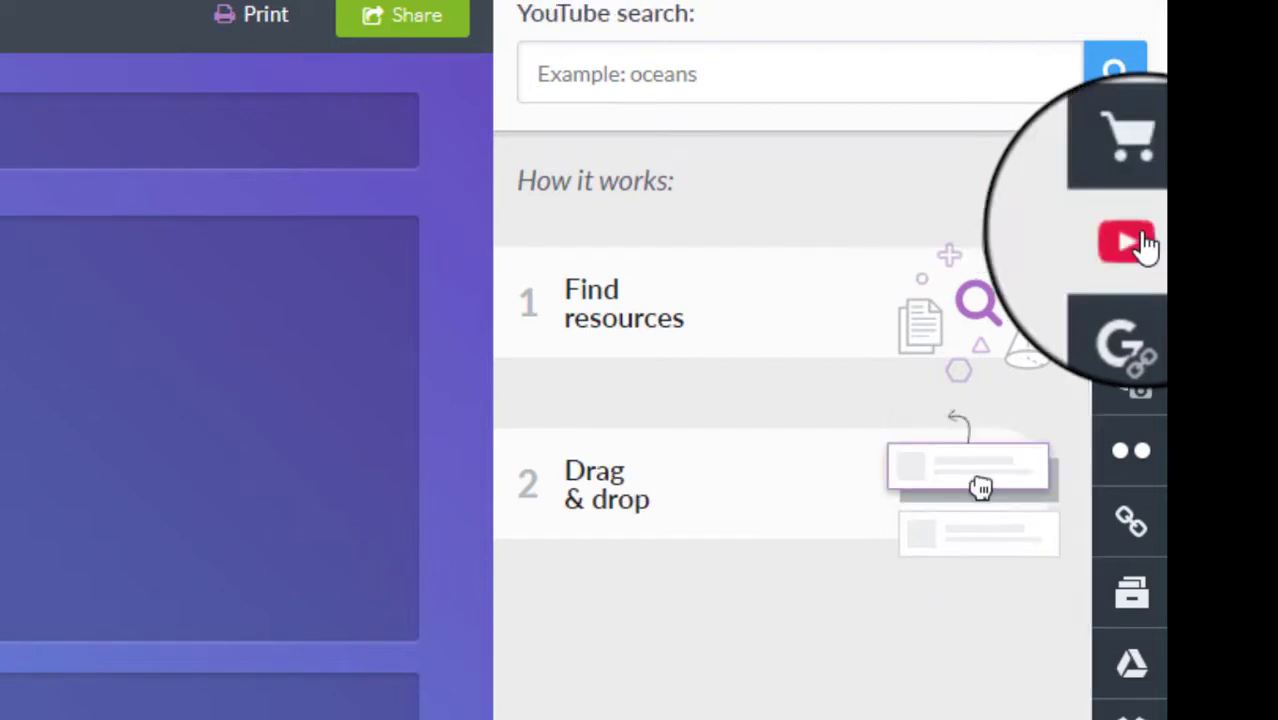
{"action": "left_click", "coordinate": [743, 72]}
{"action": "type", "text": "www"}
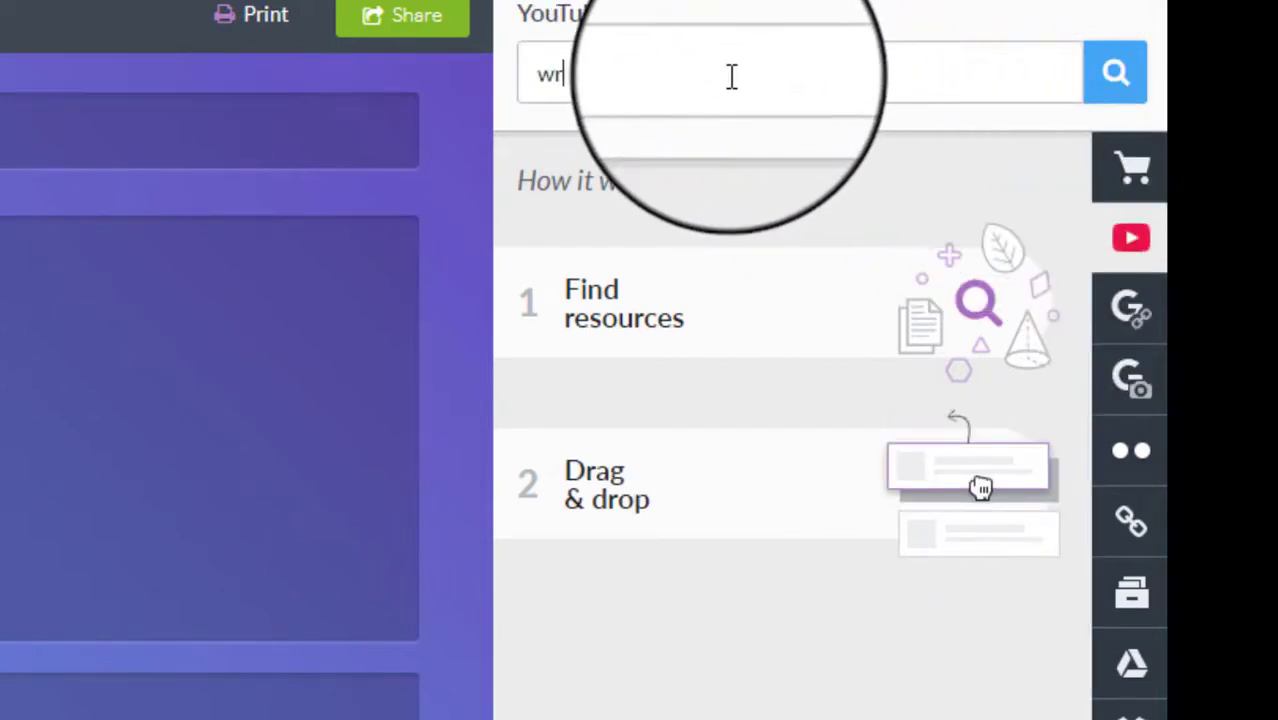
{"action": "type", "text": "ting"}
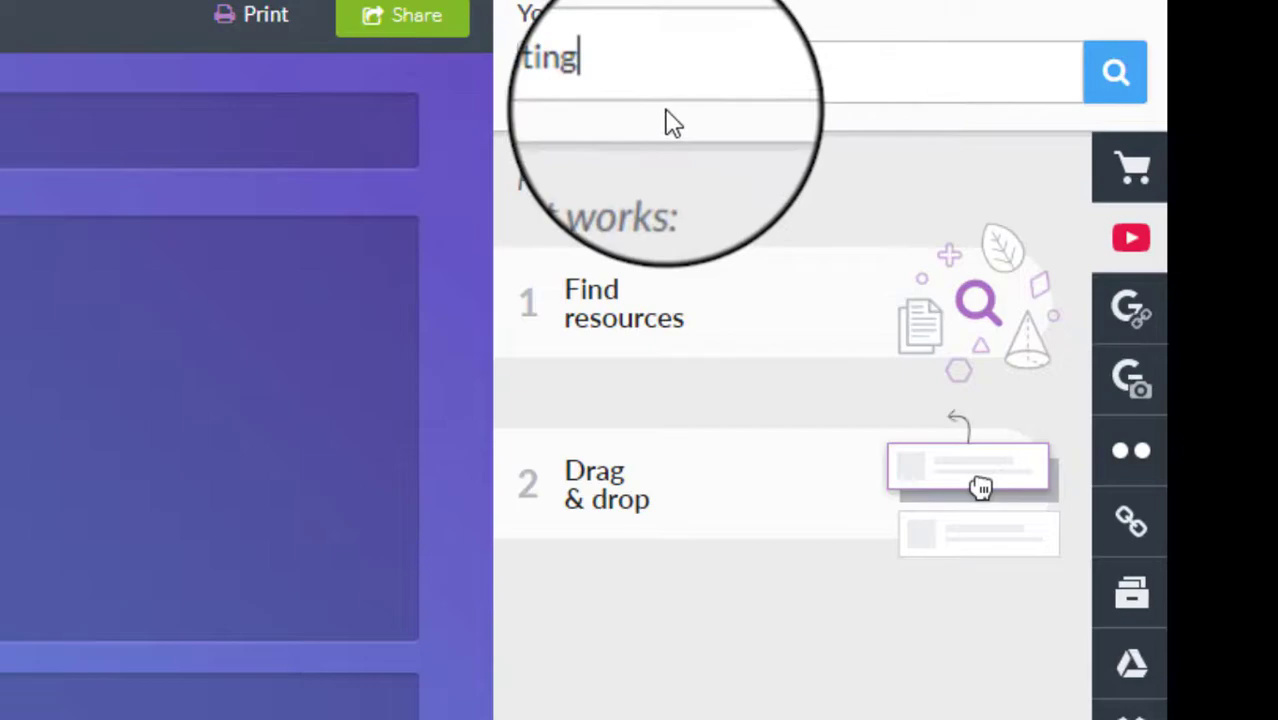
{"action": "key", "text": "Return"}
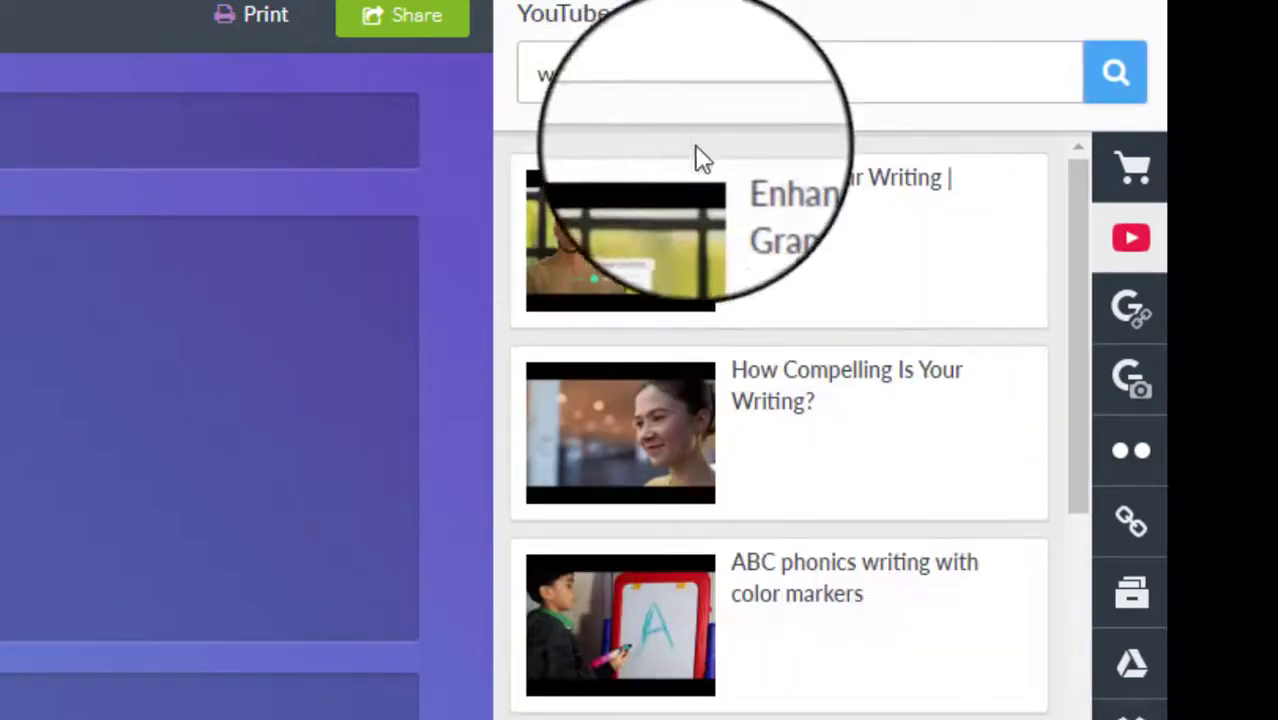
{"action": "scroll", "coordinate": [790, 448], "scroll_direction": "down", "scroll_amount": 5}
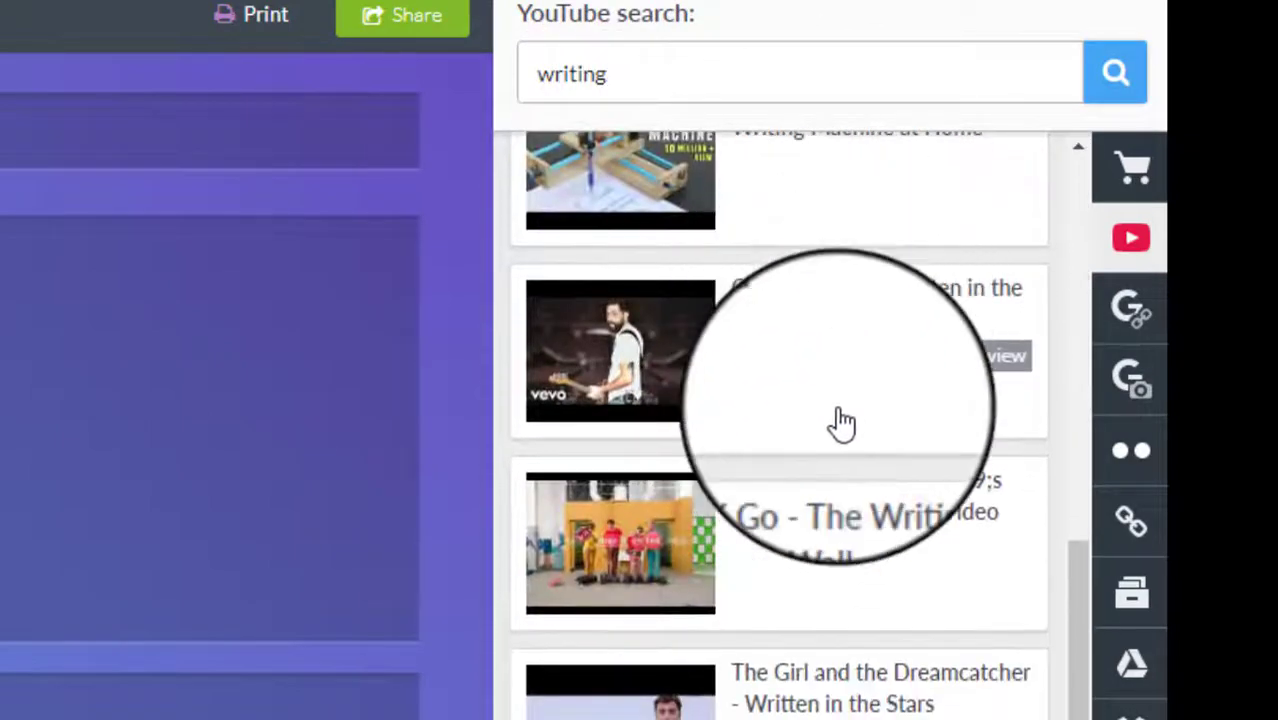
{"action": "scroll", "coordinate": [838, 423], "scroll_direction": "up", "scroll_amount": 5}
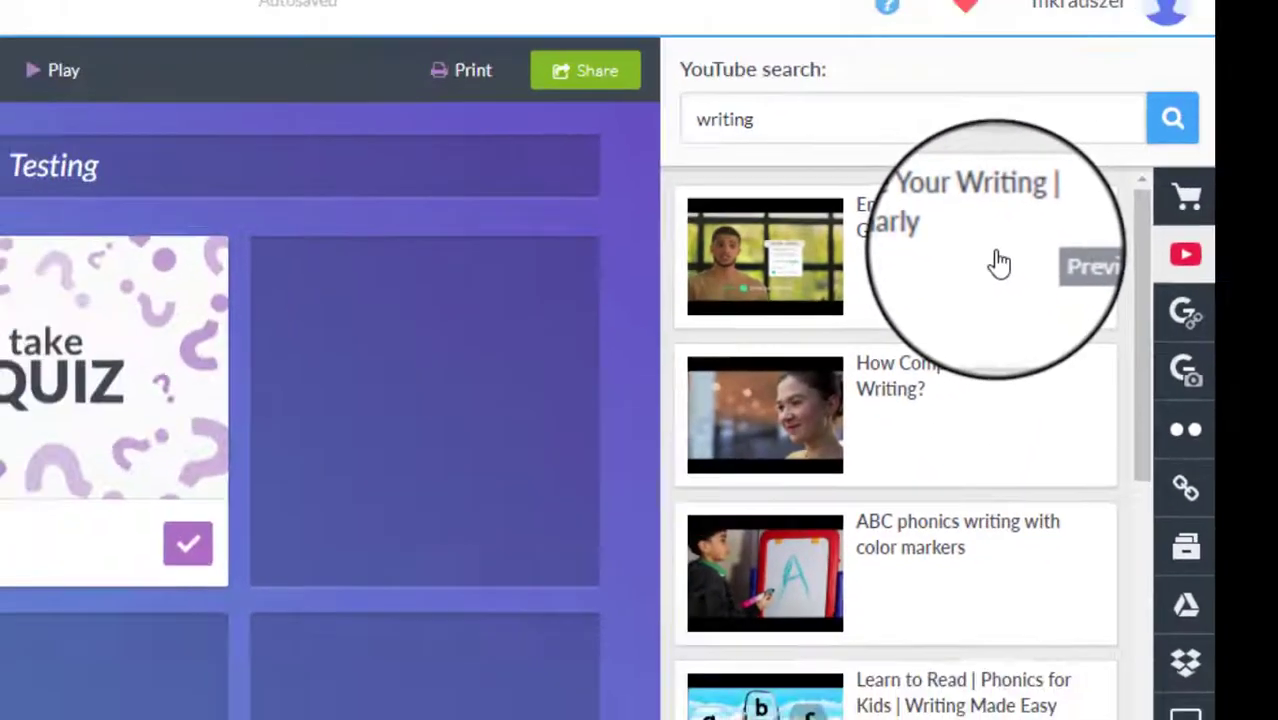
{"action": "left_click_drag", "start_coordinate": [905, 248], "coordinate": [239, 430]}
{"action": "left_click_drag", "start_coordinate": [725, 388], "coordinate": [756, 380]}
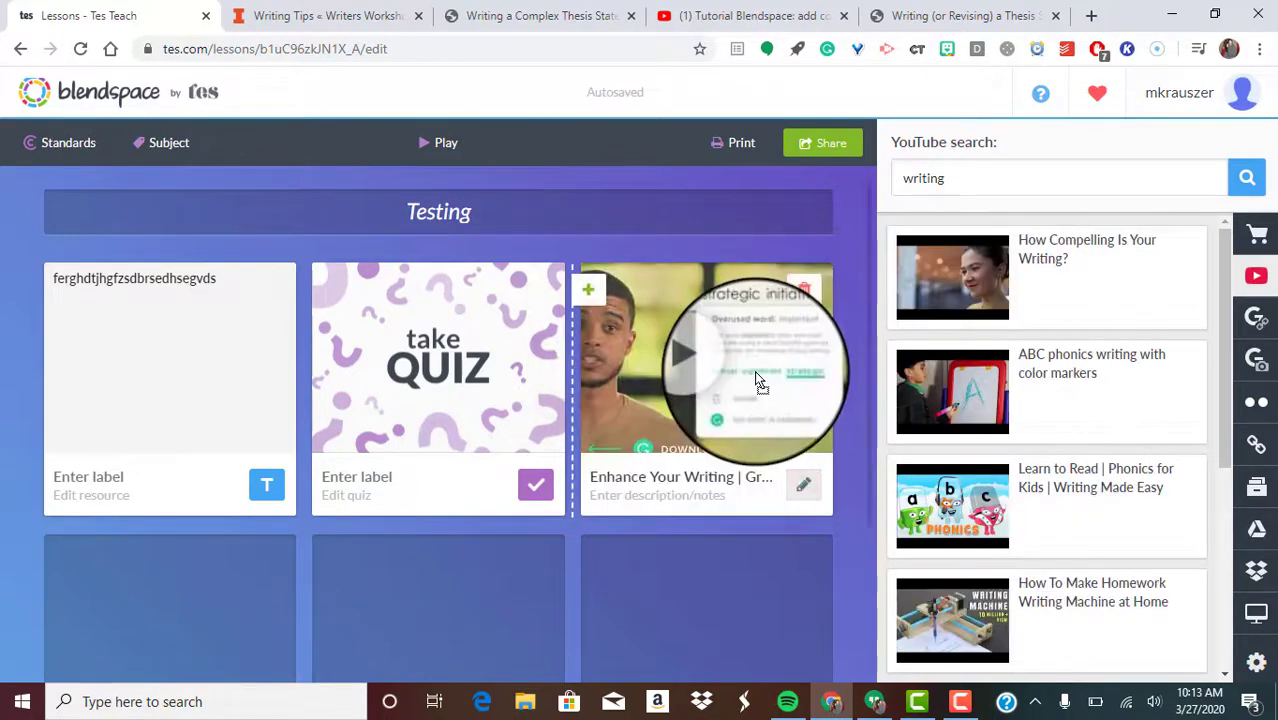
{"action": "scroll", "coordinate": [312, 493], "scroll_direction": "down", "scroll_amount": 2}
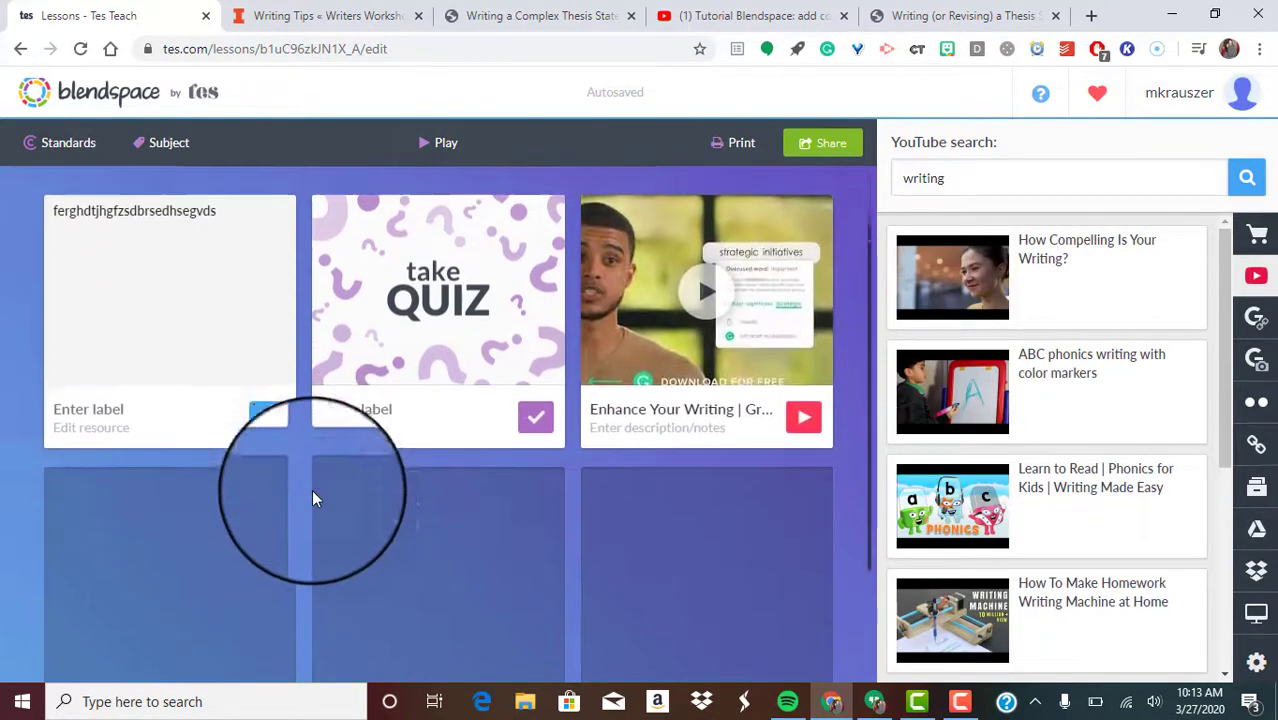
{"action": "mouse_move", "coordinate": [86, 471]}
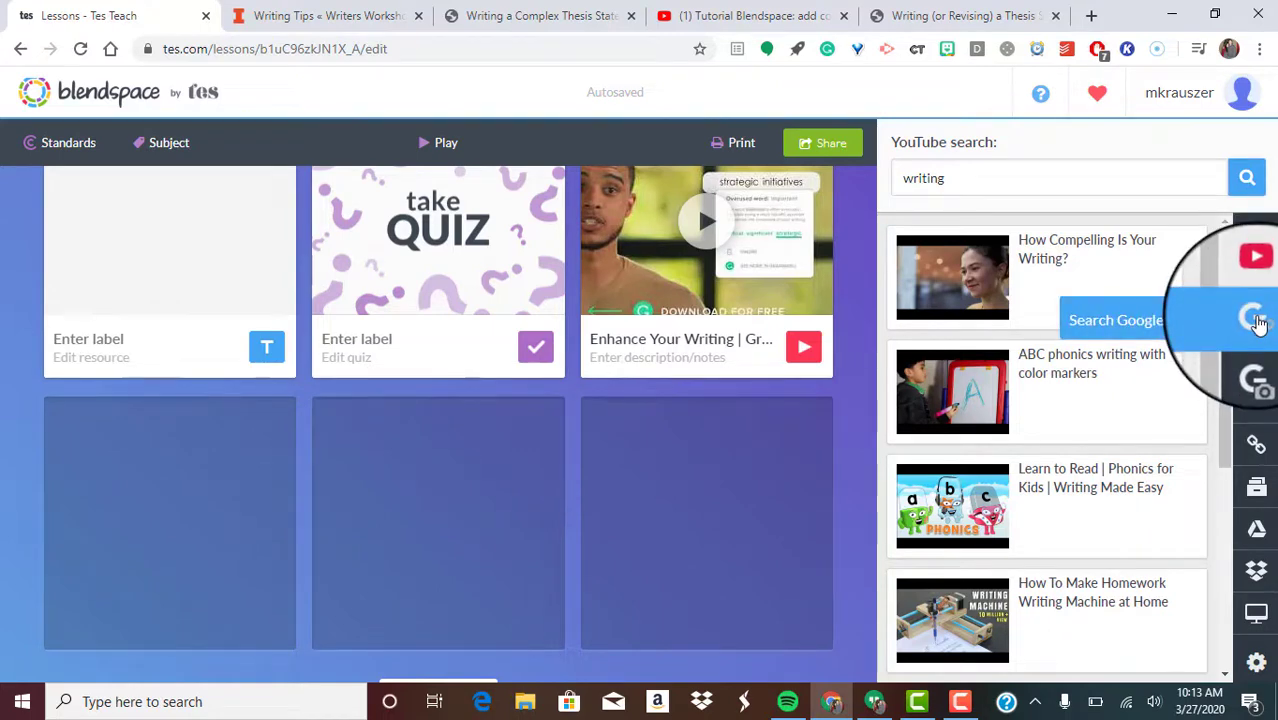
Place the Purdue OWL // Purdue Writing Lab link from Google search in row two's first tile.
{"action": "left_click", "coordinate": [1257, 319]}
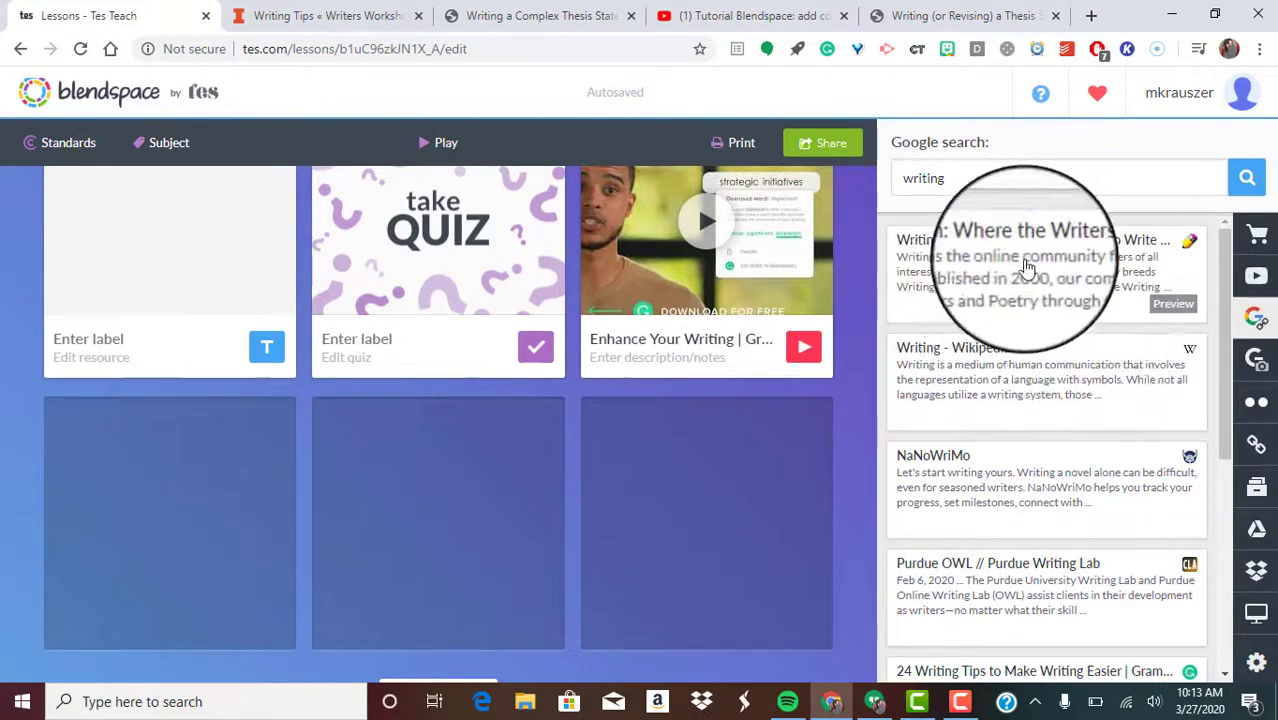
{"action": "scroll", "coordinate": [997, 380], "scroll_direction": "down", "scroll_amount": 2}
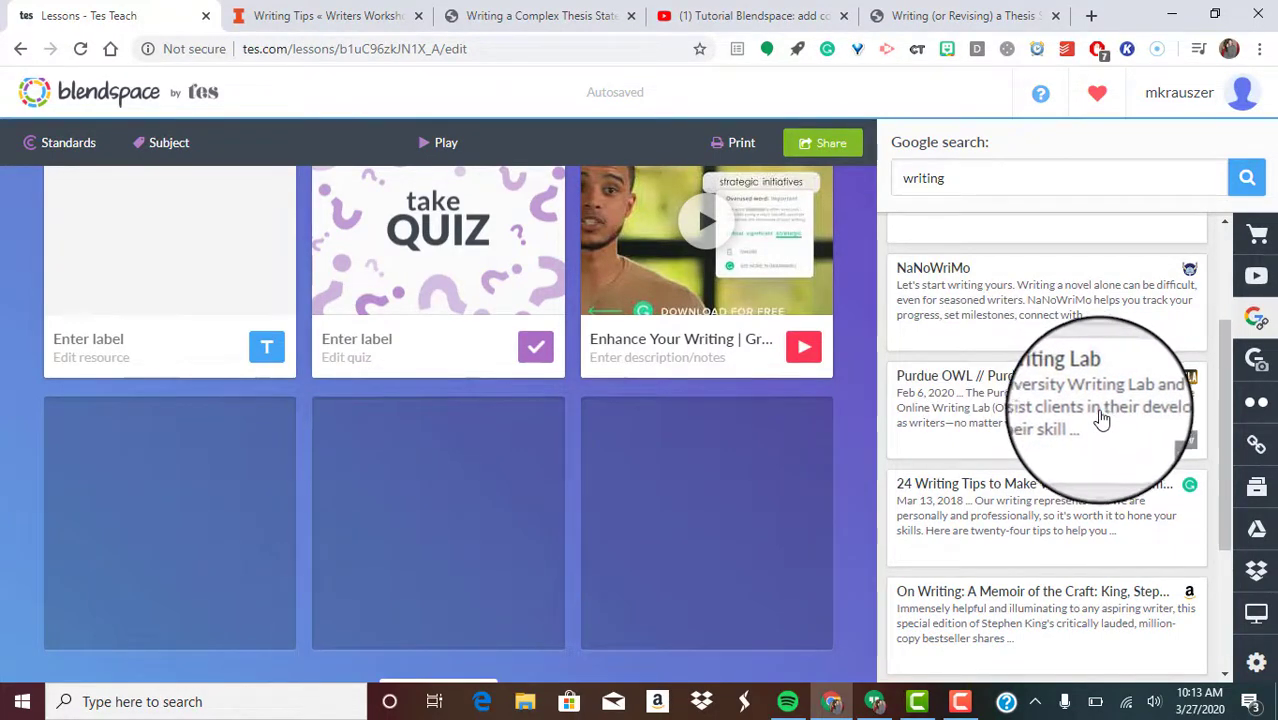
{"action": "left_click_drag", "start_coordinate": [1104, 418], "coordinate": [198, 515]}
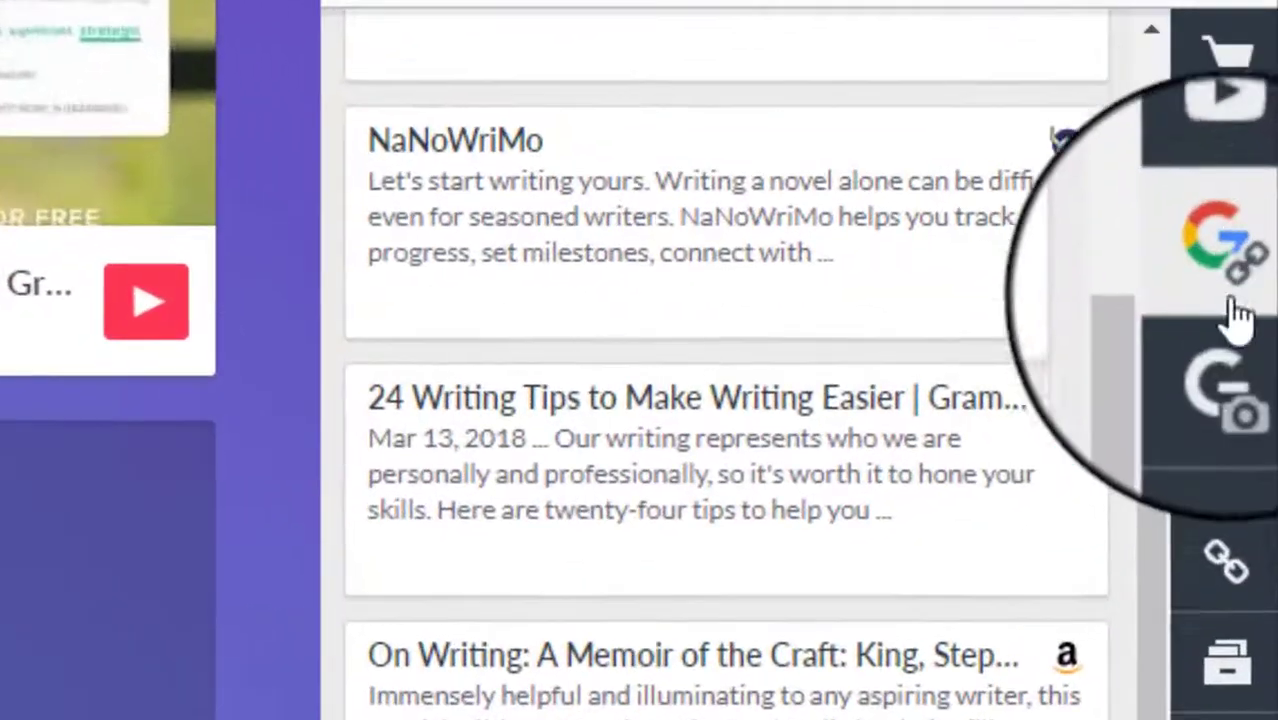
Place Google Images photos of a fountain pen nib and notebook writing in row two's last tiles.
{"action": "left_click", "coordinate": [1257, 361]}
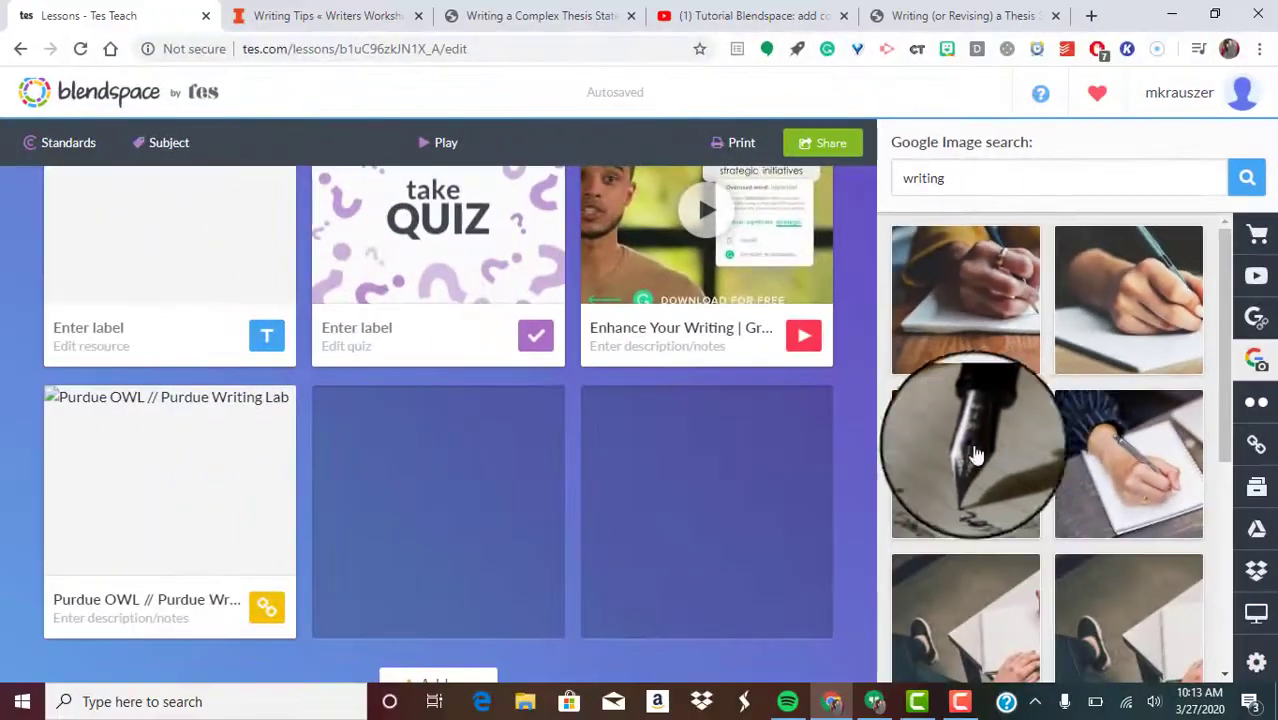
{"action": "left_click_drag", "start_coordinate": [668, 557], "coordinate": [470, 486]}
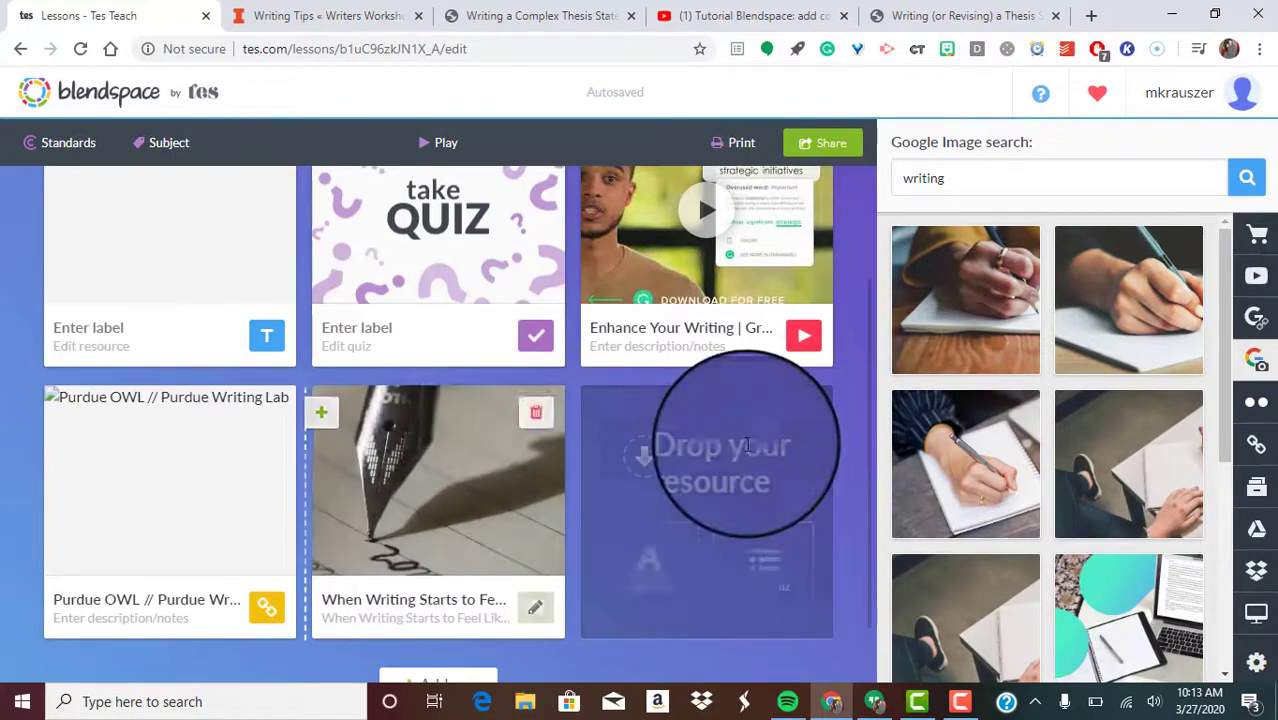
{"action": "scroll", "coordinate": [748, 440], "scroll_direction": "up", "scroll_amount": 1}
{"action": "scroll", "coordinate": [770, 435], "scroll_direction": "down", "scroll_amount": 3}
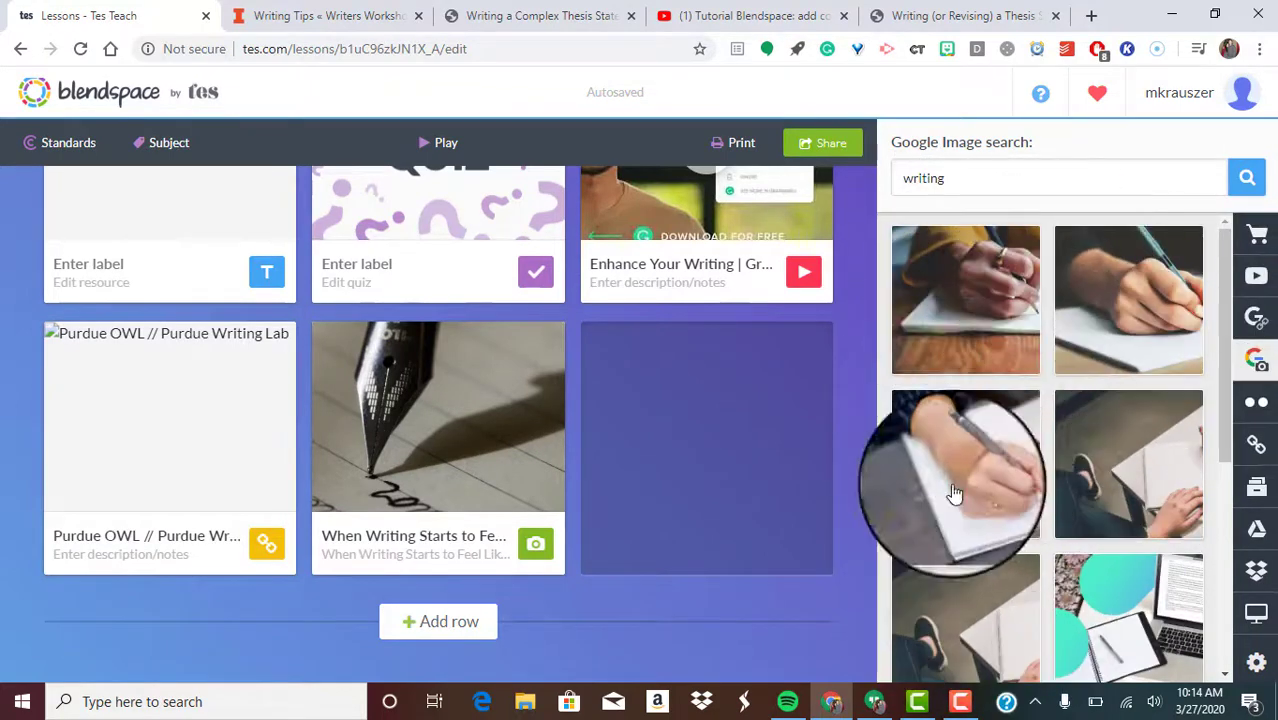
{"action": "left_click_drag", "start_coordinate": [993, 463], "coordinate": [698, 449]}
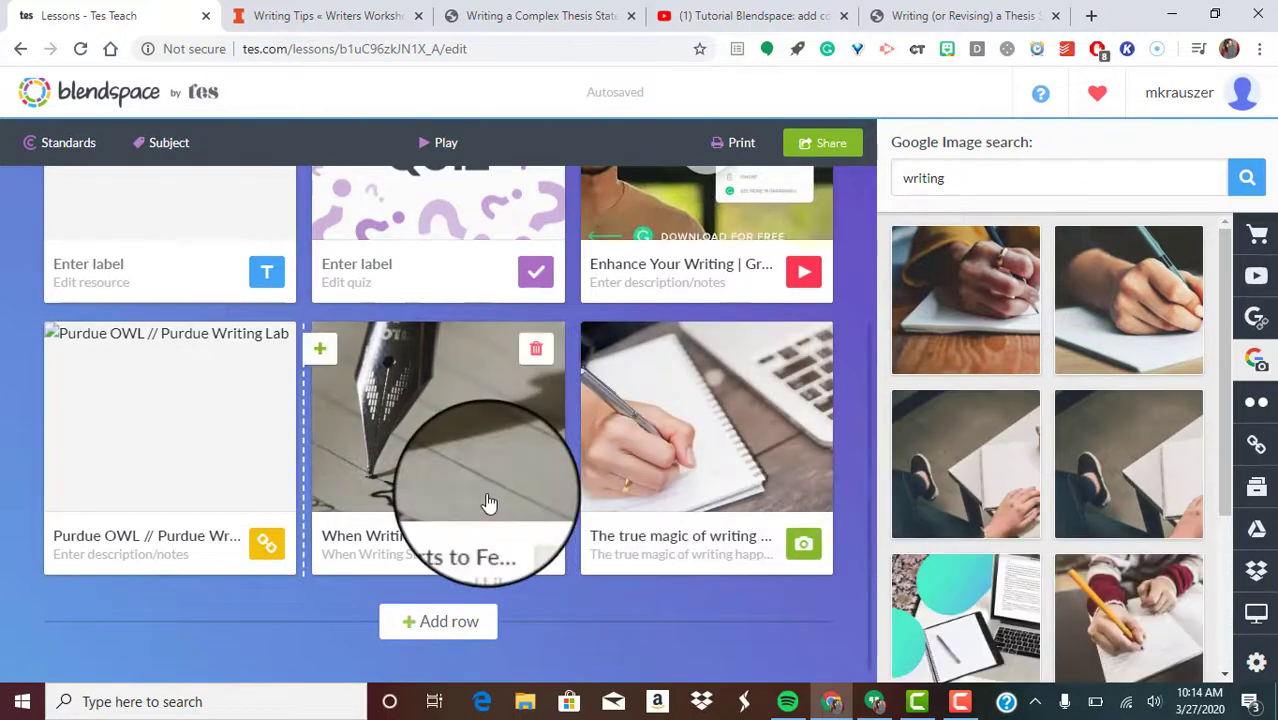
{"action": "scroll", "coordinate": [491, 505], "scroll_direction": "up", "scroll_amount": 2}
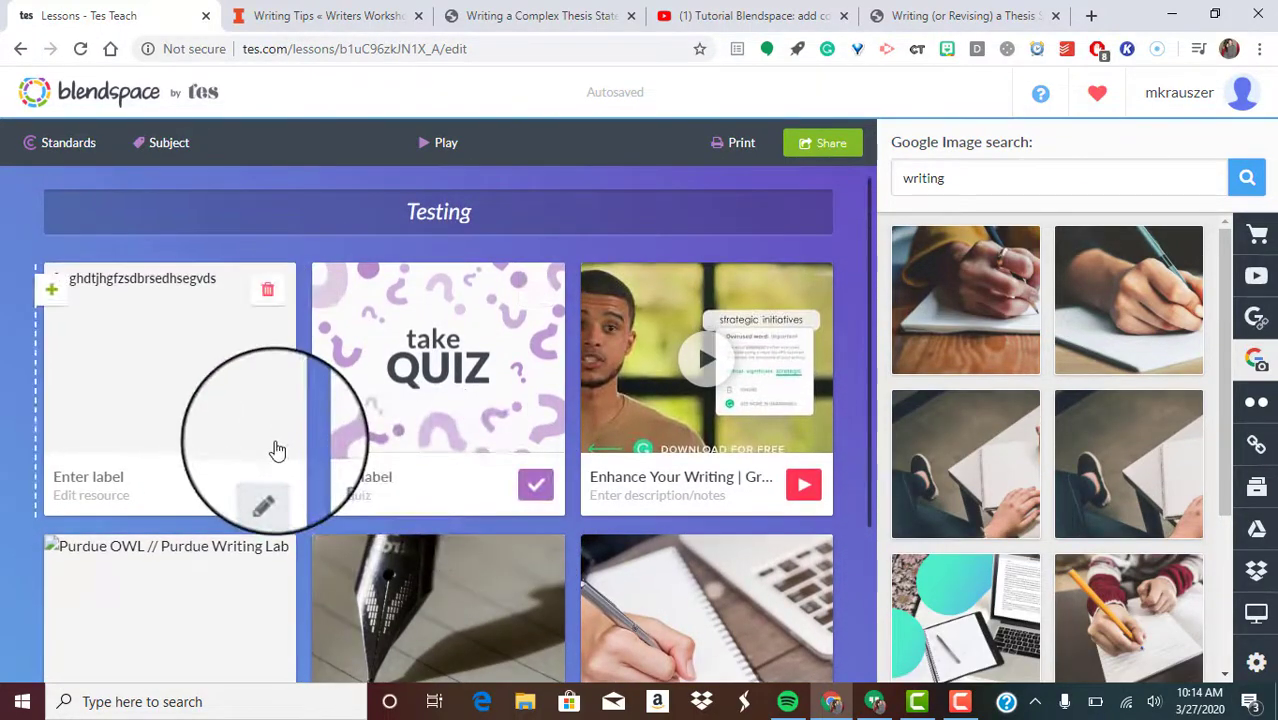
{"action": "scroll", "coordinate": [330, 368], "scroll_direction": "down", "scroll_amount": 2}
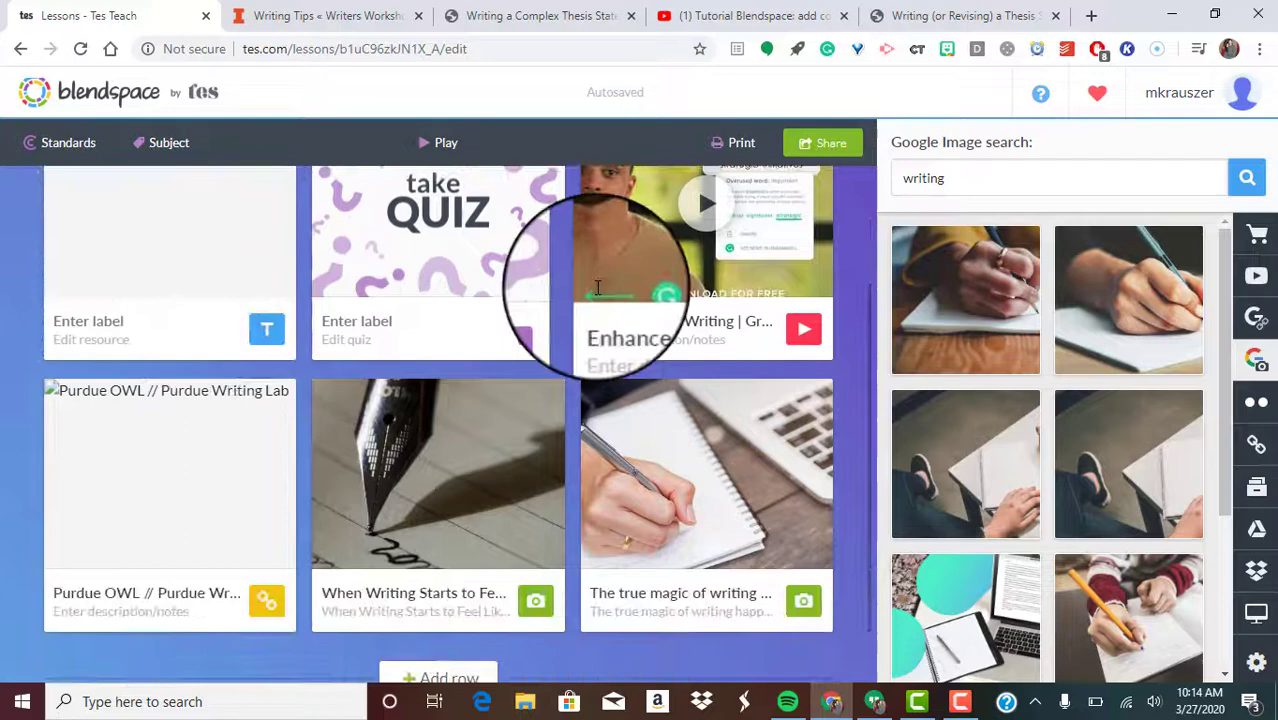
{"action": "scroll", "coordinate": [368, 358], "scroll_direction": "down", "scroll_amount": 1}
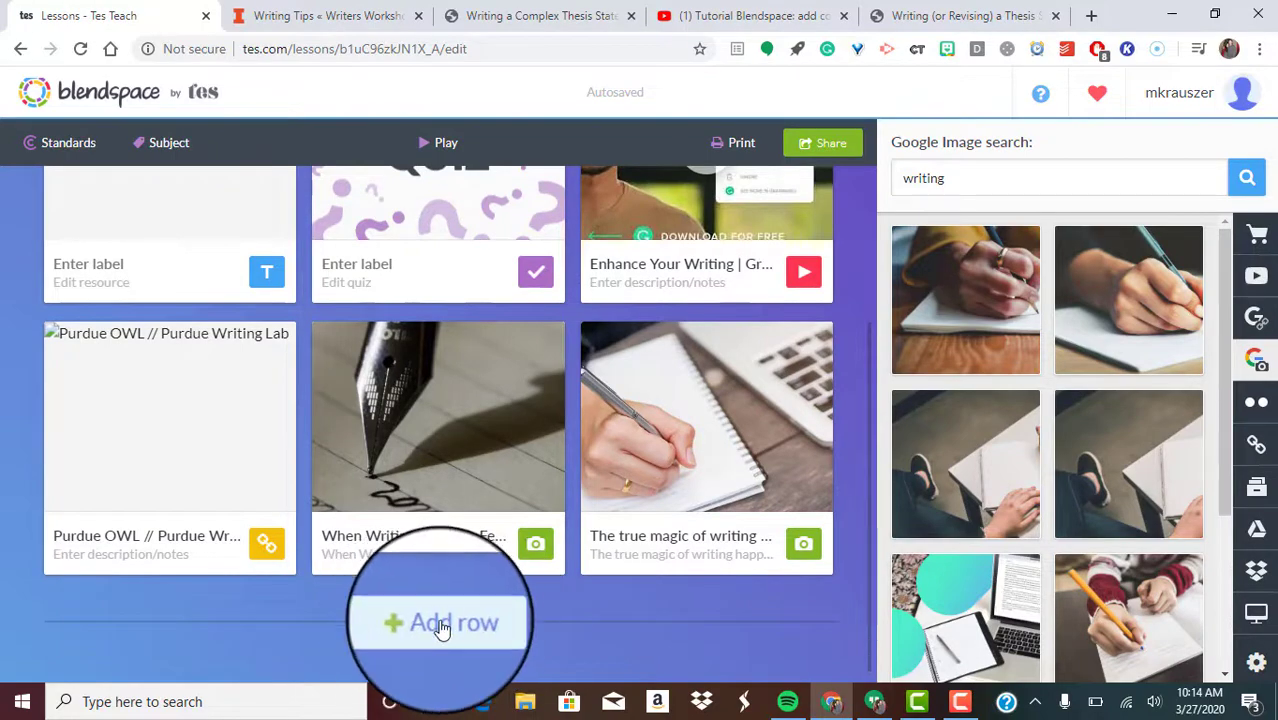
{"action": "left_click", "coordinate": [433, 623]}
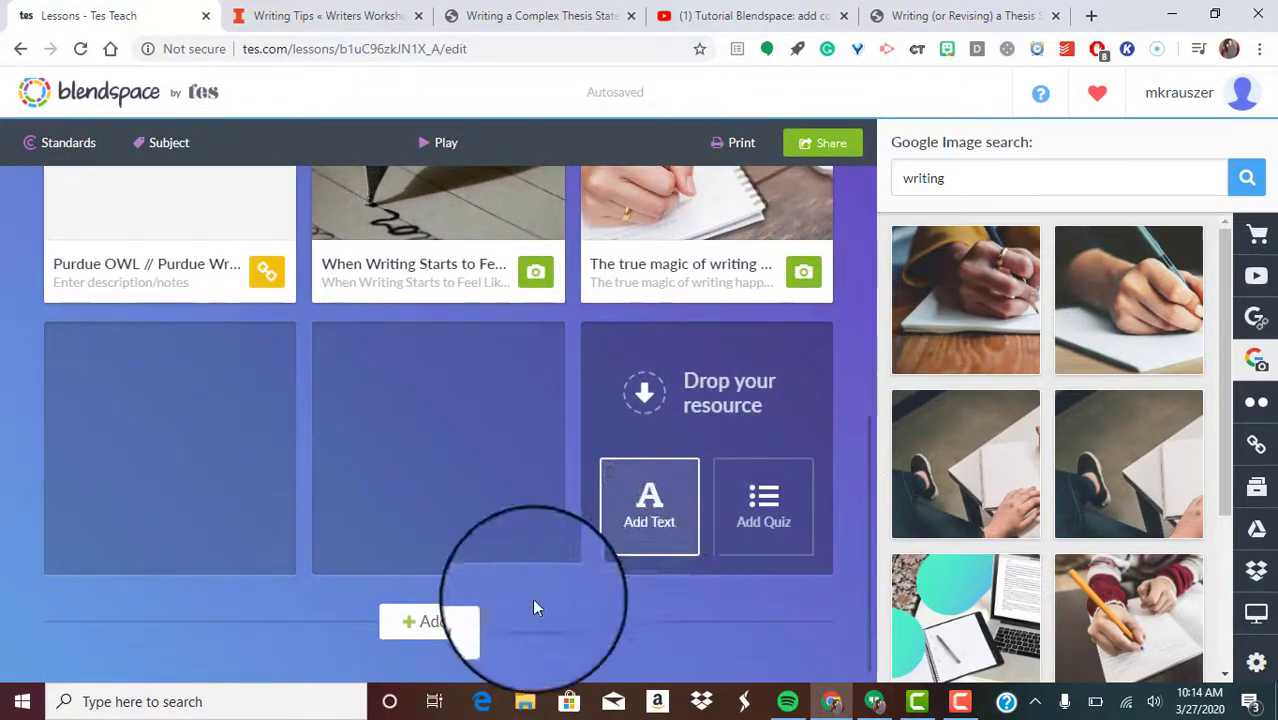
{"action": "left_click", "coordinate": [430, 624]}
{"action": "left_click", "coordinate": [425, 628]}
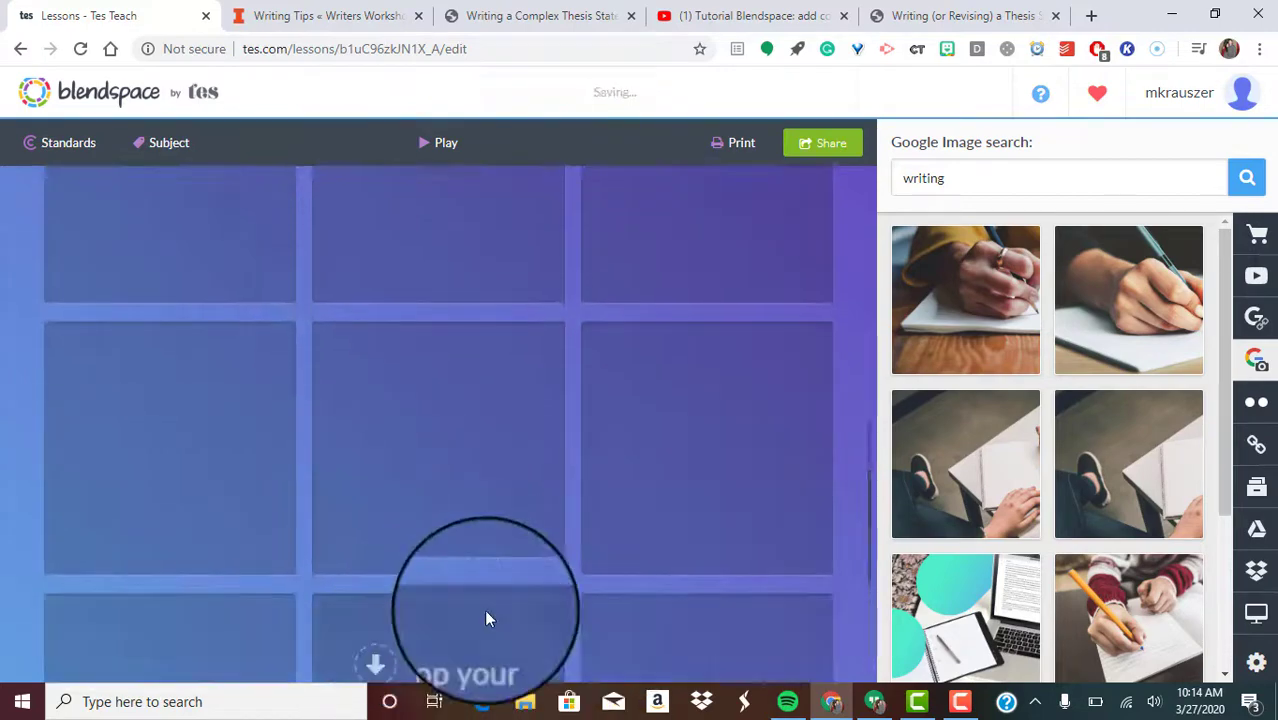
{"action": "left_click", "coordinate": [419, 630]}
{"action": "scroll", "coordinate": [589, 591], "scroll_direction": "up", "scroll_amount": 10}
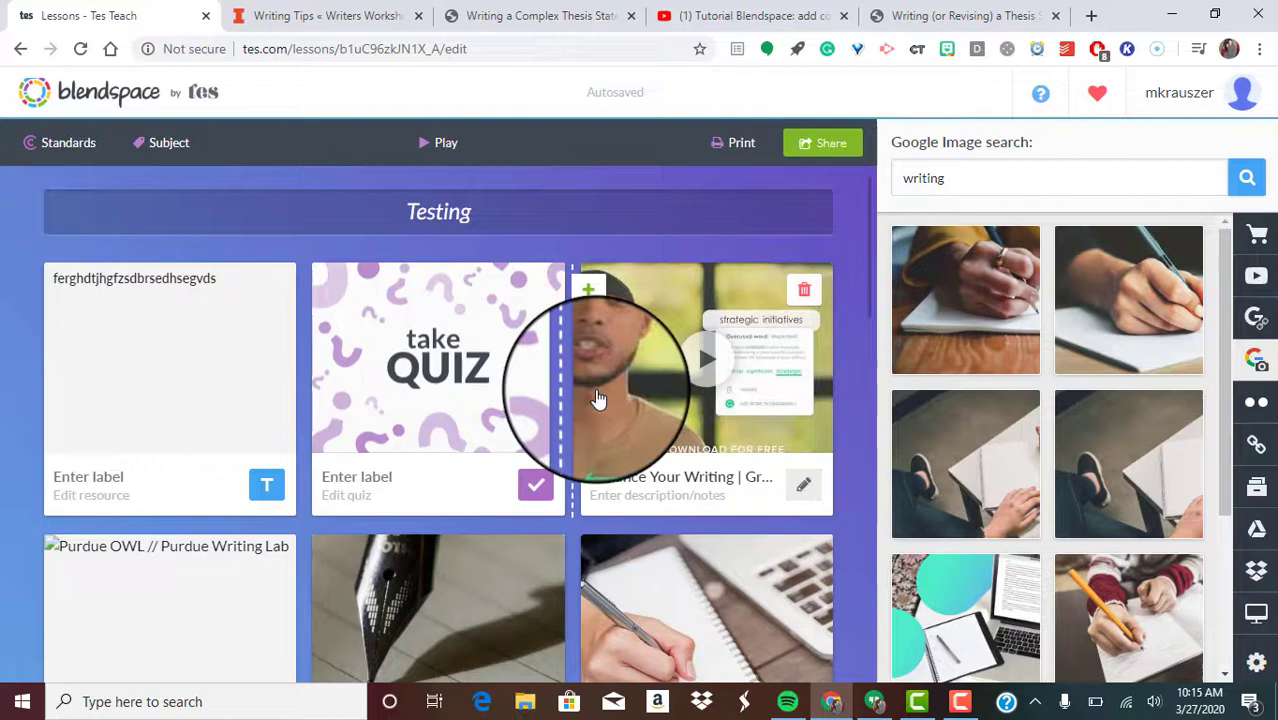
{"action": "left_click_drag", "start_coordinate": [597, 398], "coordinate": [499, 390]}
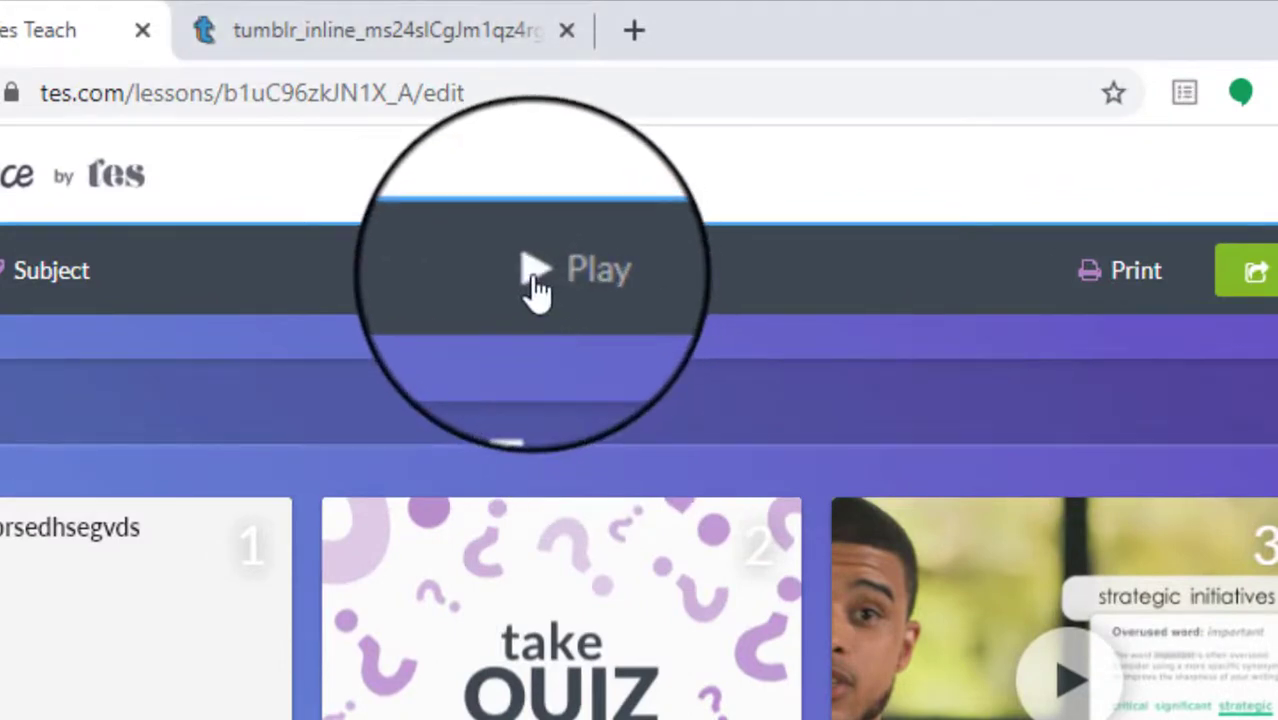
Preview the Testing lesson and type the comment 'hrstgrgr' in slide 1's discussion.
{"action": "left_click", "coordinate": [537, 285]}
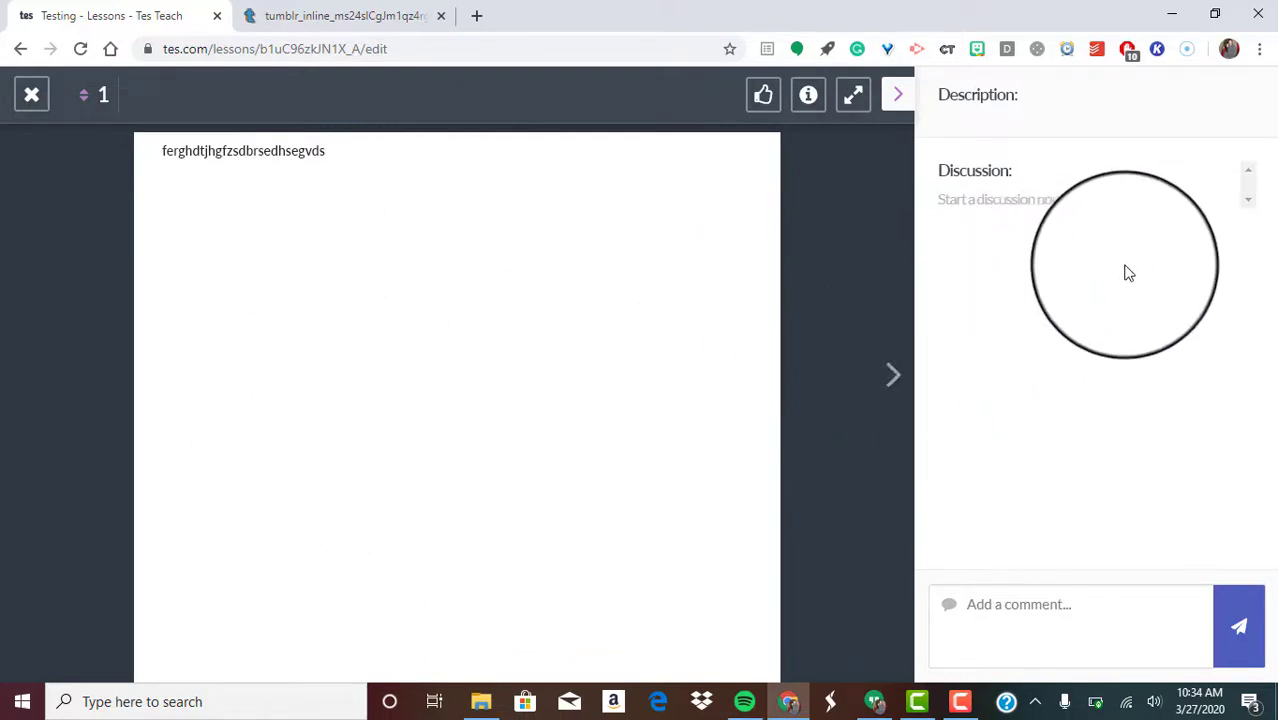
{"action": "left_click", "coordinate": [1010, 607]}
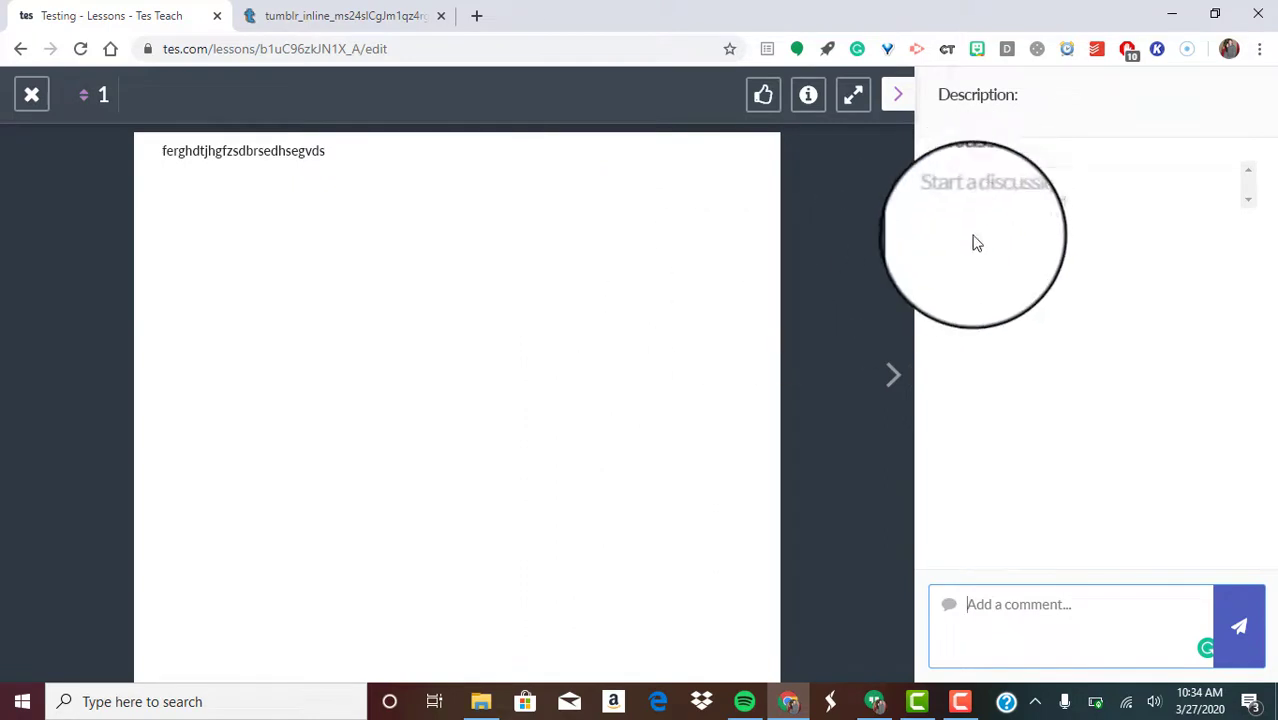
{"action": "left_click", "coordinate": [1027, 598]}
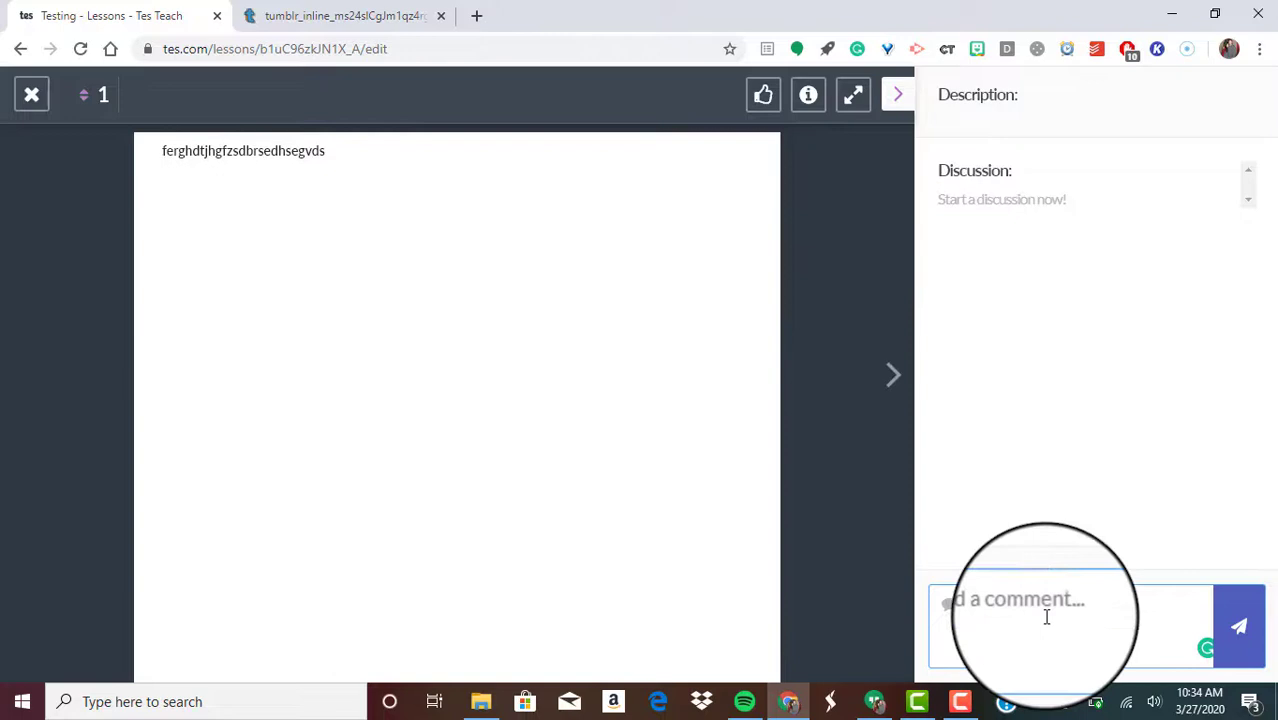
{"action": "type", "text": "hrstgrgr"}
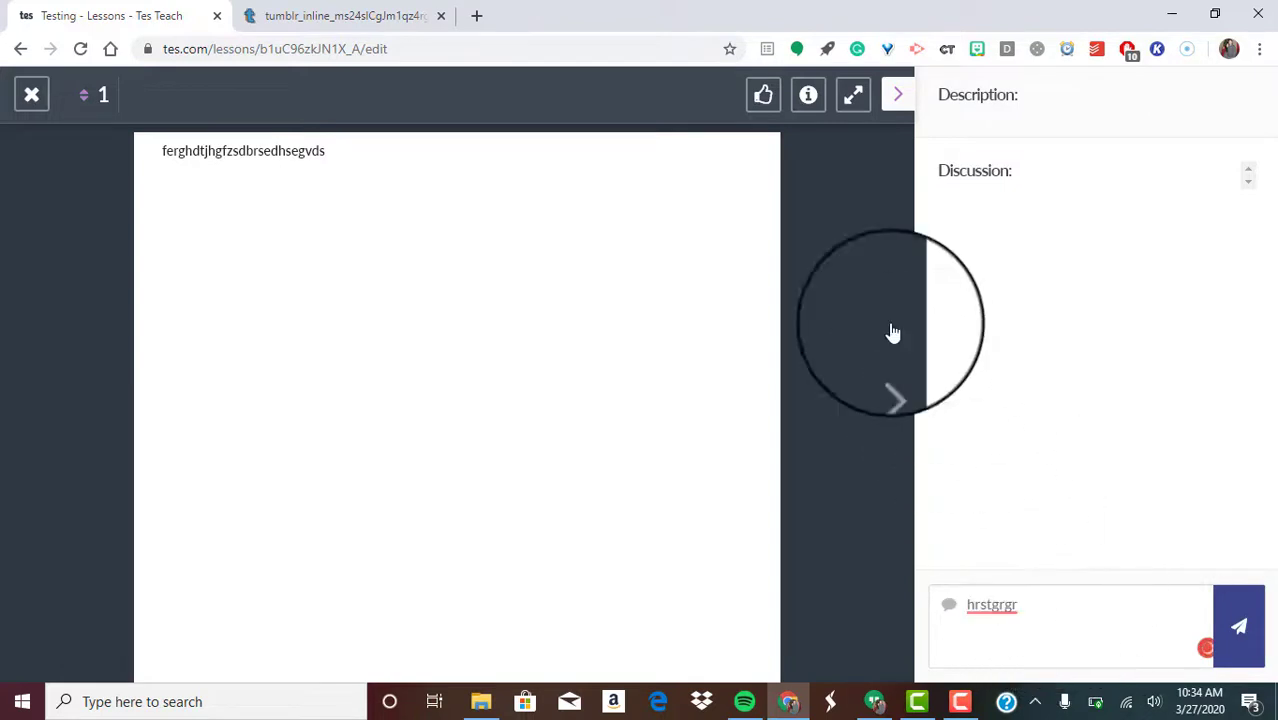
Answer the second quiz question with 'trhgsrtgg', then advance past the Grammarly video to the Purdue OWL slide.
{"action": "left_click", "coordinate": [894, 378]}
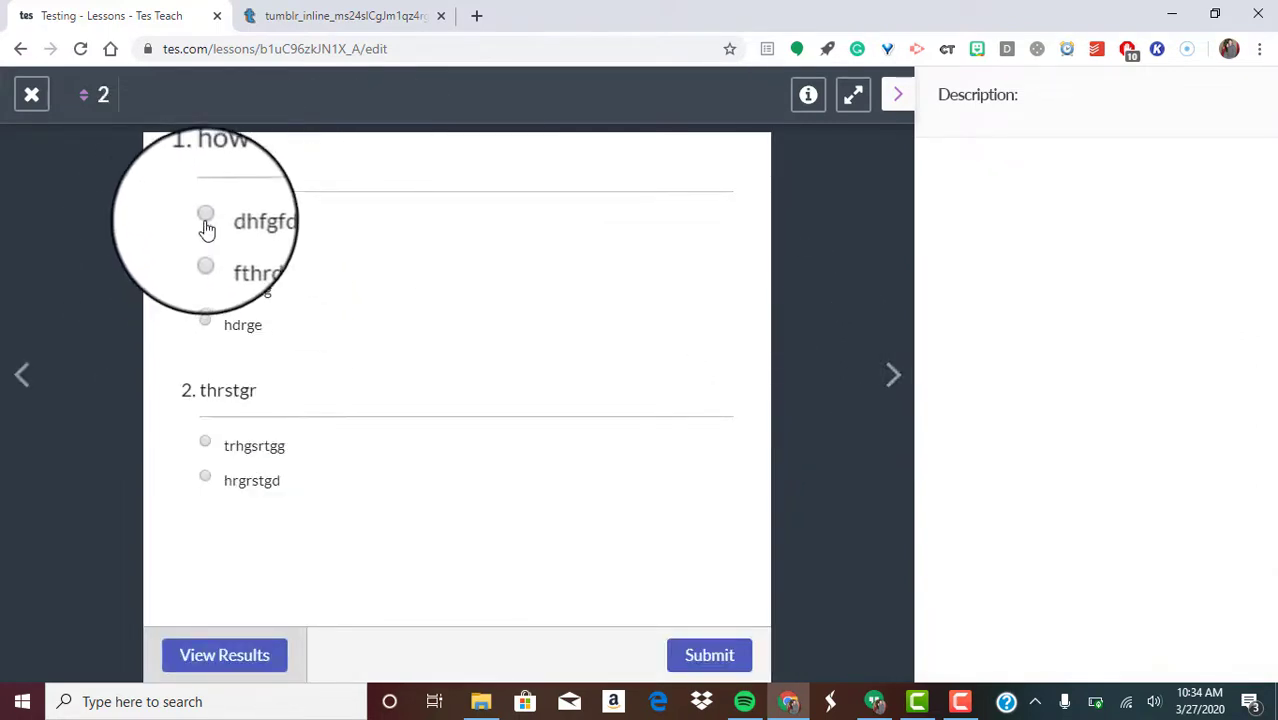
{"action": "left_click", "coordinate": [205, 443]}
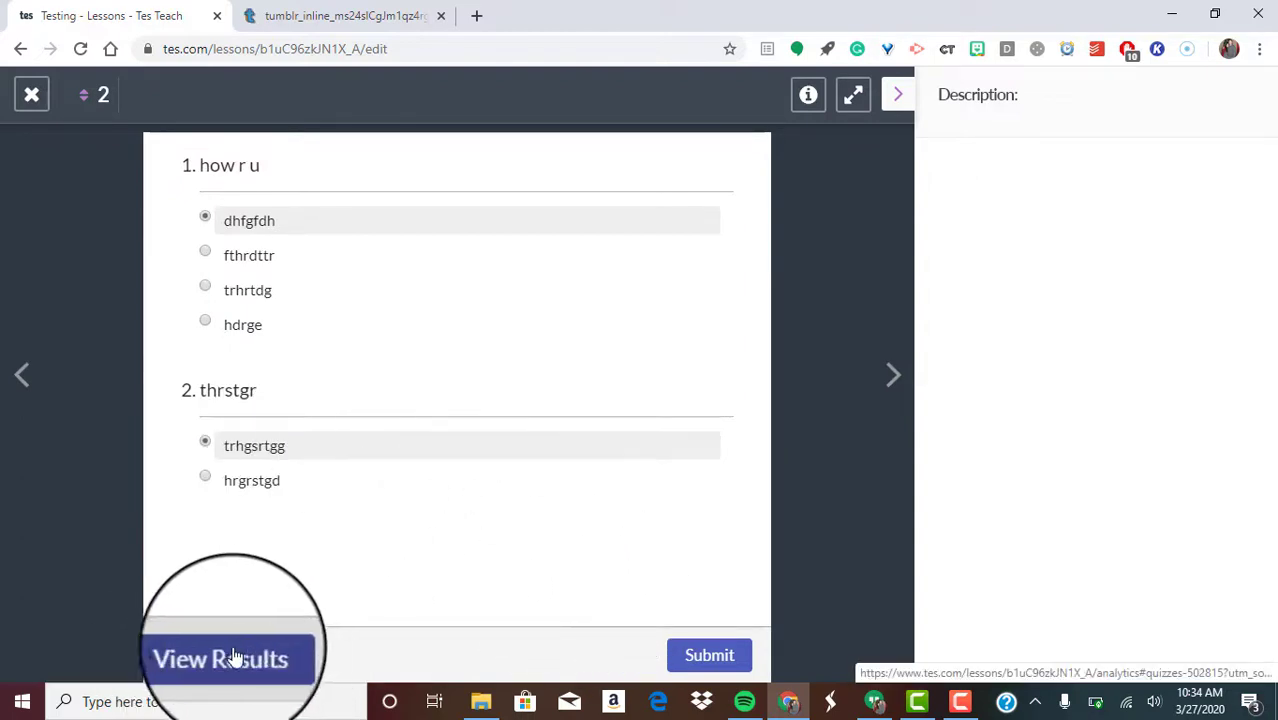
{"action": "left_click", "coordinate": [893, 376]}
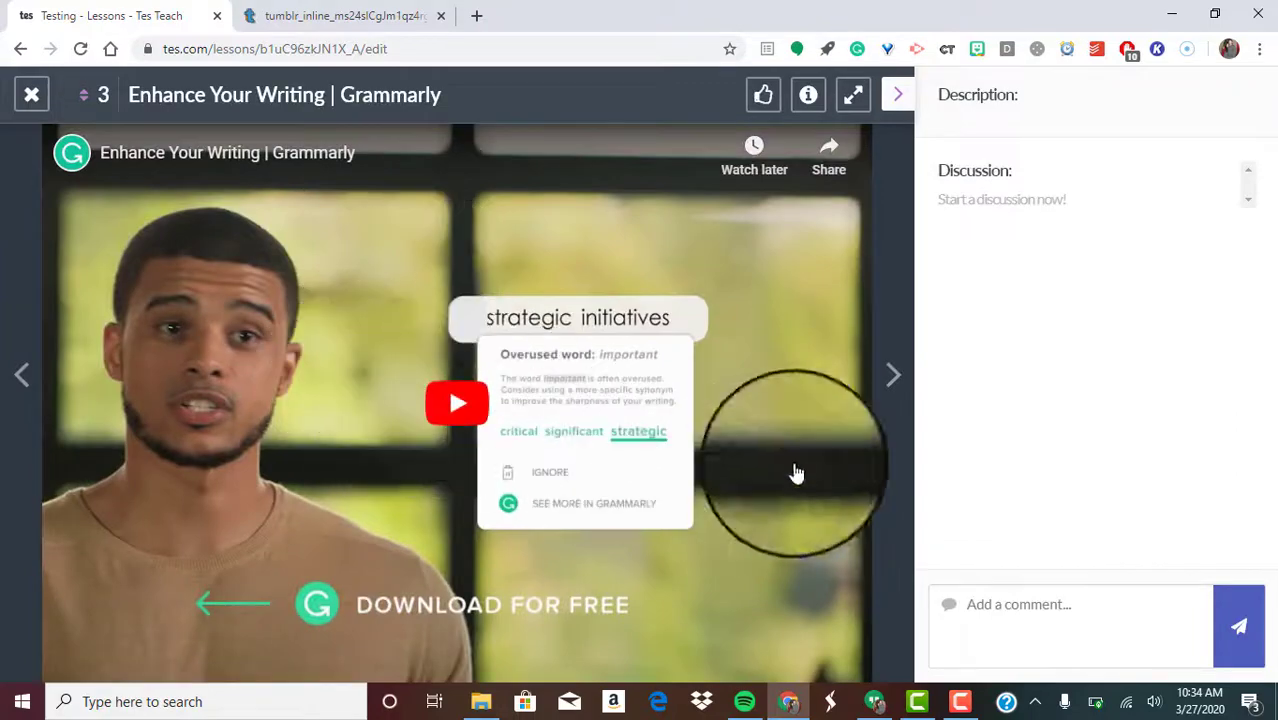
{"action": "left_click", "coordinate": [893, 376]}
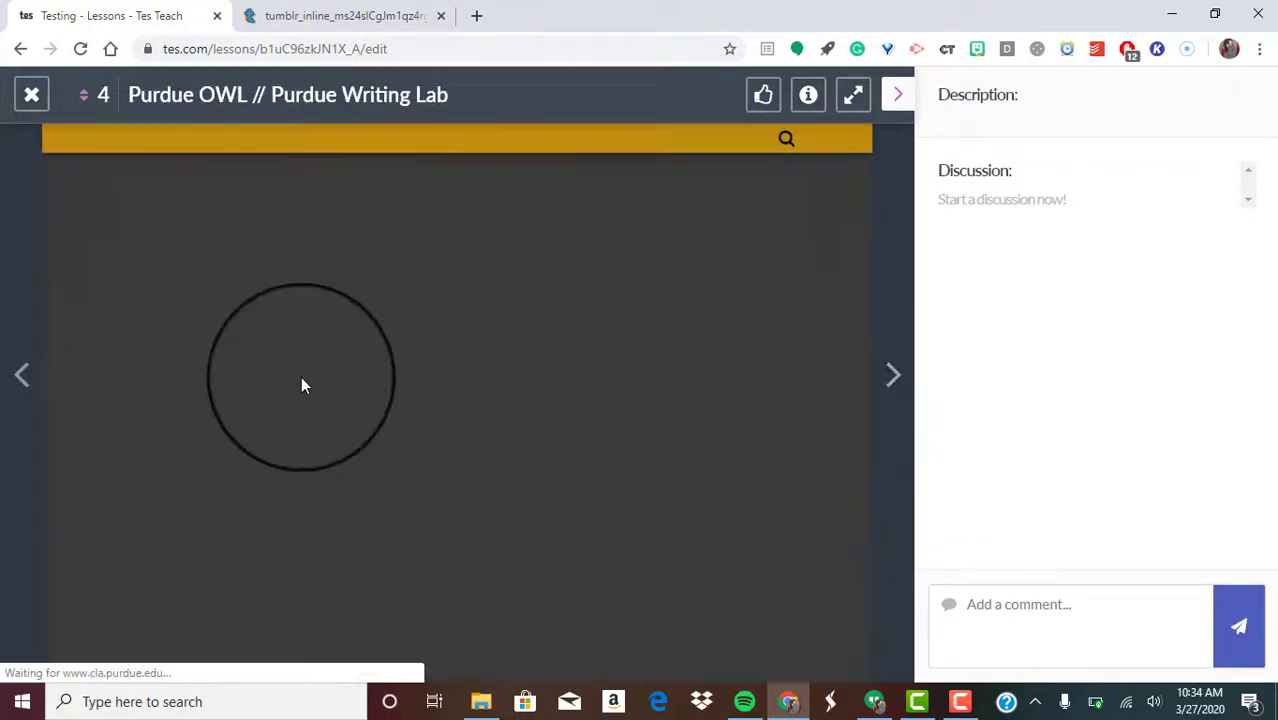
Dismiss the OWL page's cookie notice, then advance to the fountain pen image and sixth slide.
{"action": "scroll", "coordinate": [528, 357], "scroll_direction": "down", "scroll_amount": 5}
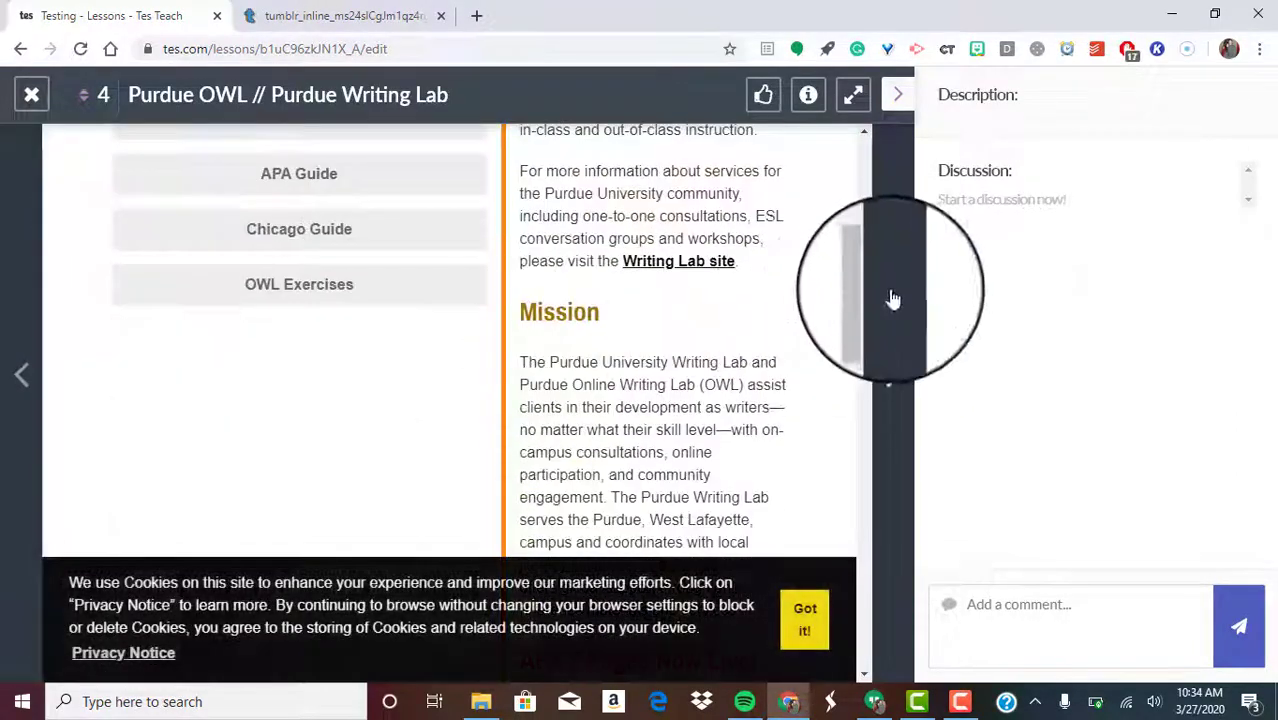
{"action": "left_click_drag", "start_coordinate": [870, 297], "coordinate": [868, 181]}
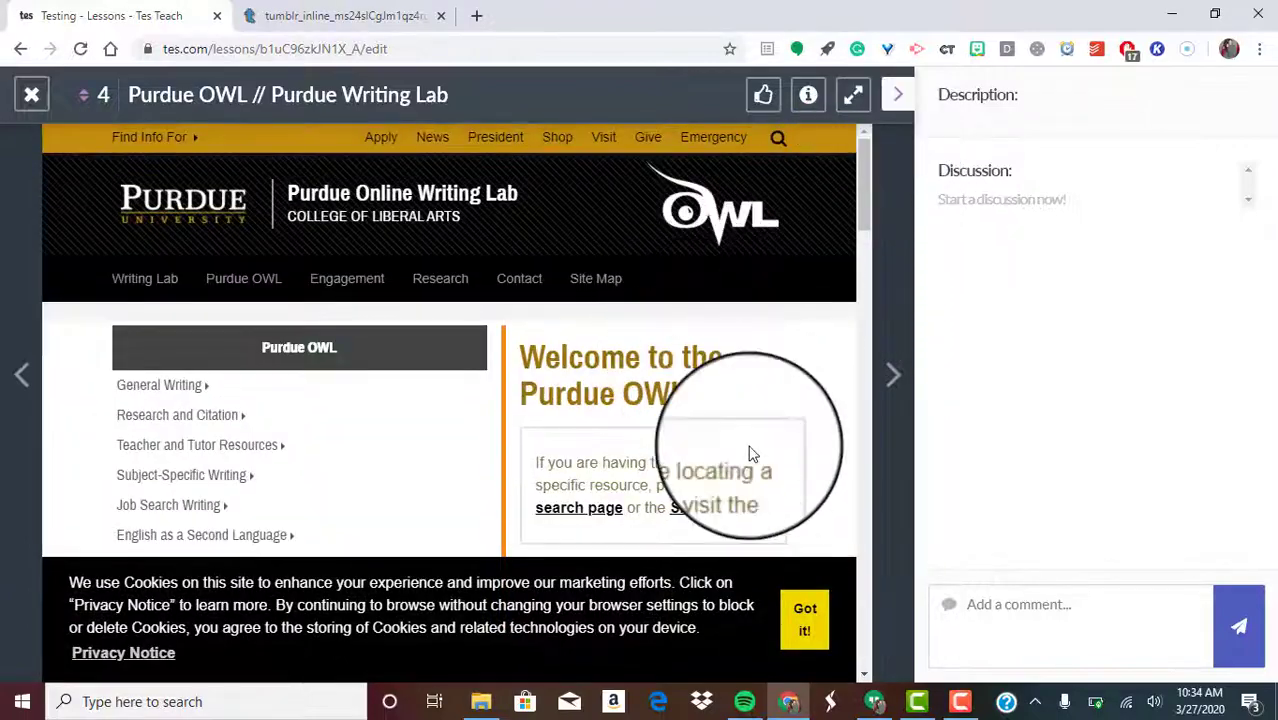
{"action": "left_click", "coordinate": [805, 619]}
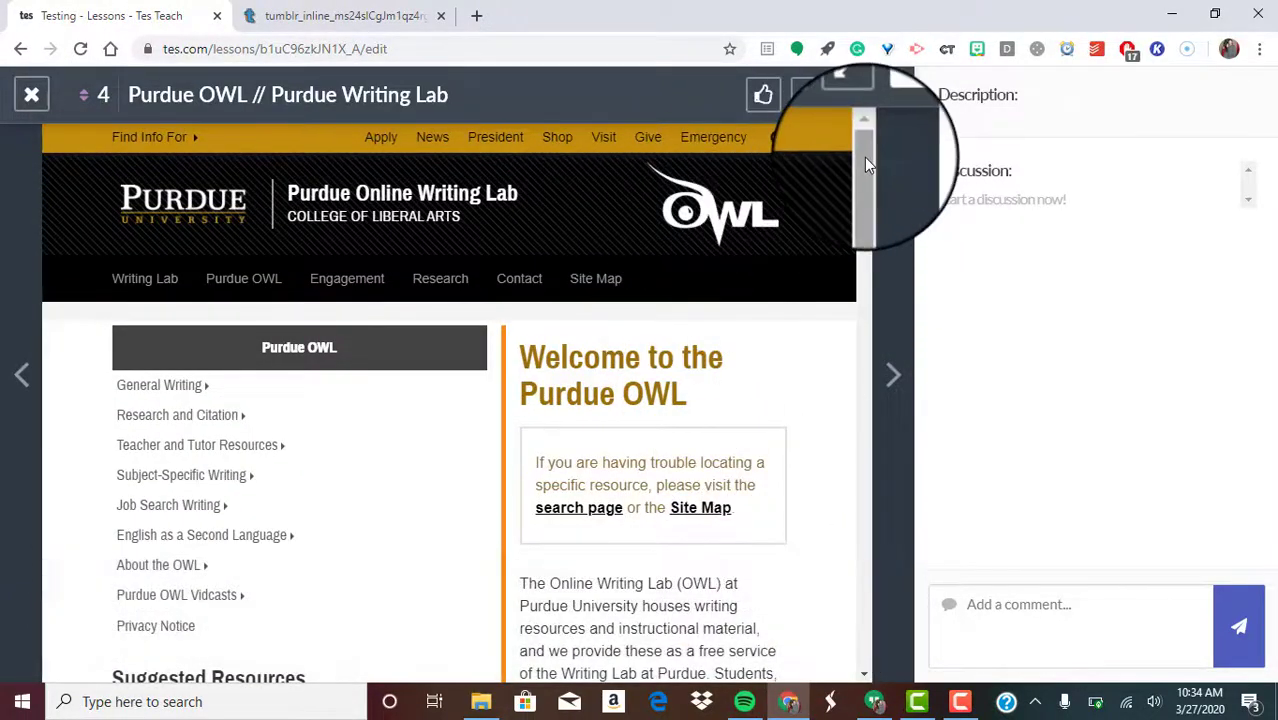
{"action": "left_click_drag", "start_coordinate": [864, 157], "coordinate": [844, 140]}
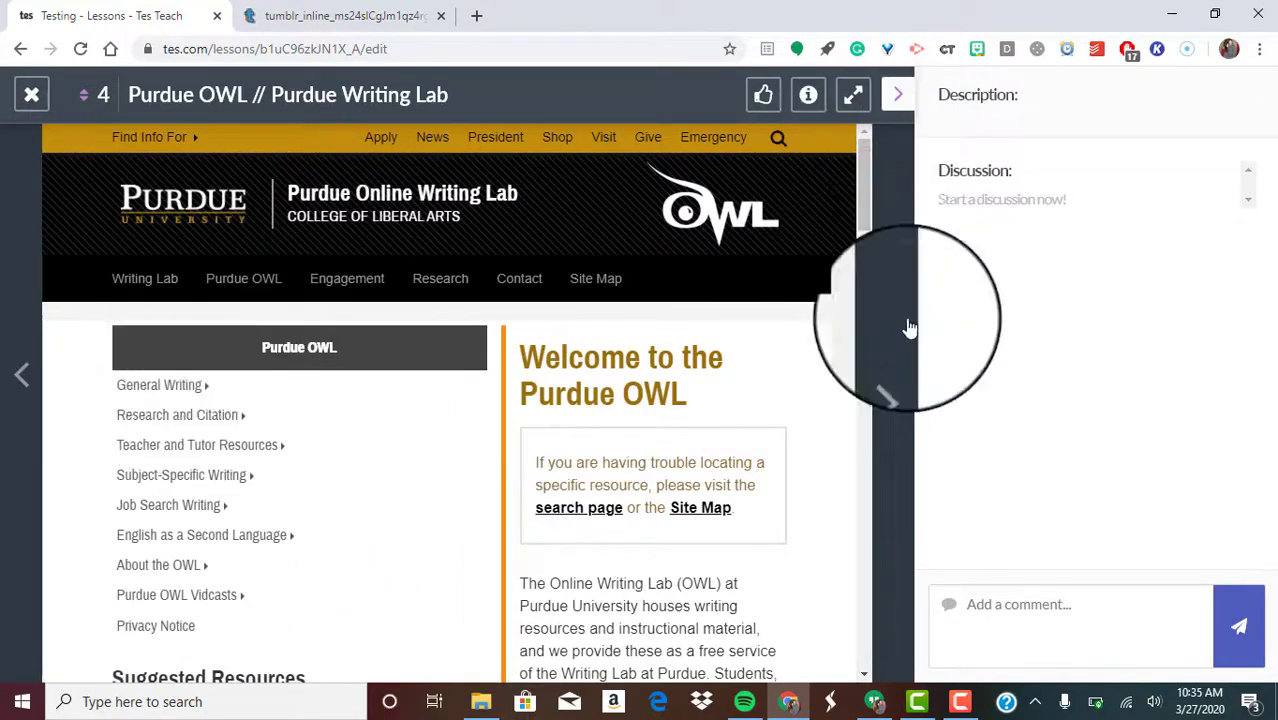
{"action": "left_click", "coordinate": [893, 376]}
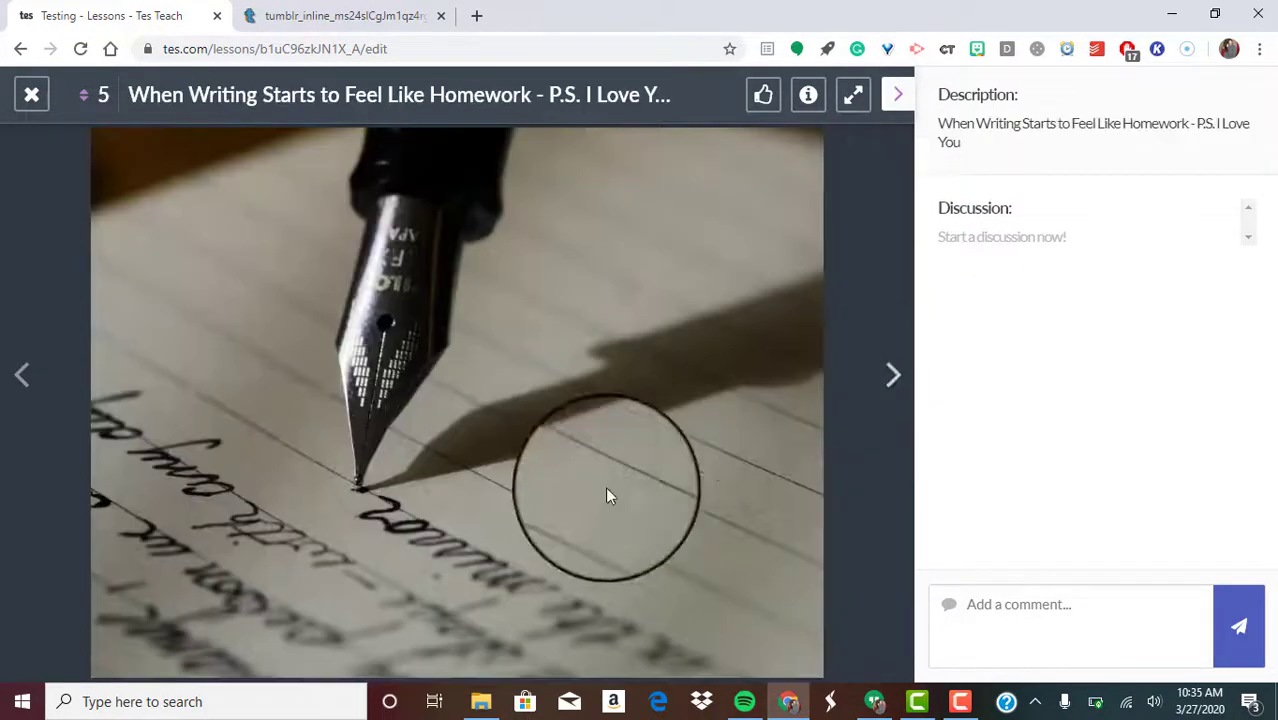
{"action": "left_click", "coordinate": [893, 376]}
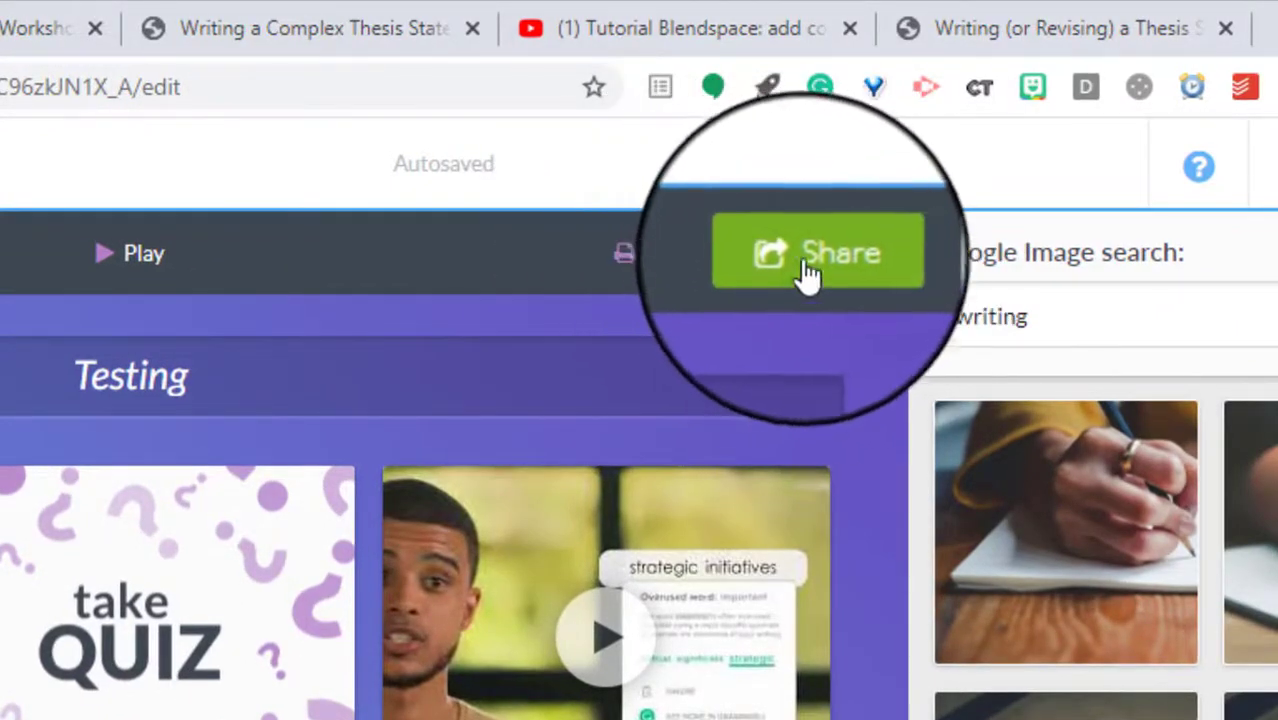
Copy the Testing lesson's link from the Share options and share it to Google Classroom.
{"action": "left_click", "coordinate": [808, 265]}
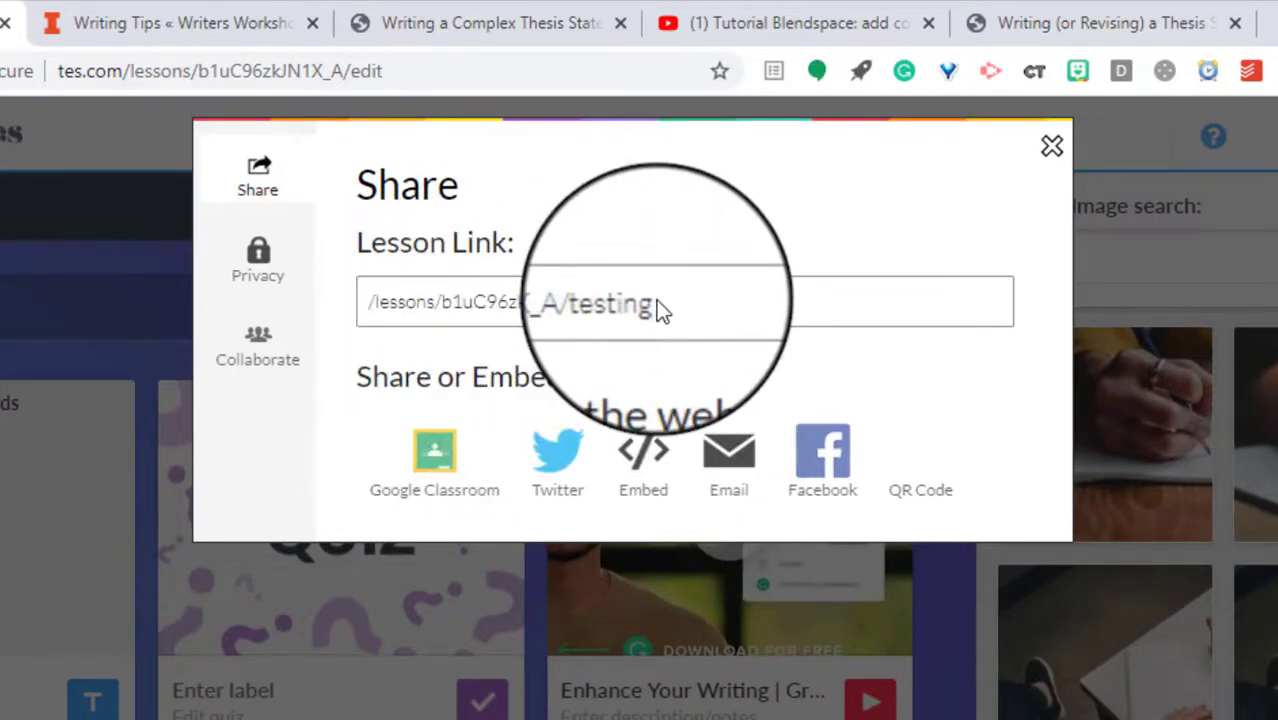
{"action": "right_click", "coordinate": [623, 304]}
{"action": "left_click", "coordinate": [699, 304]}
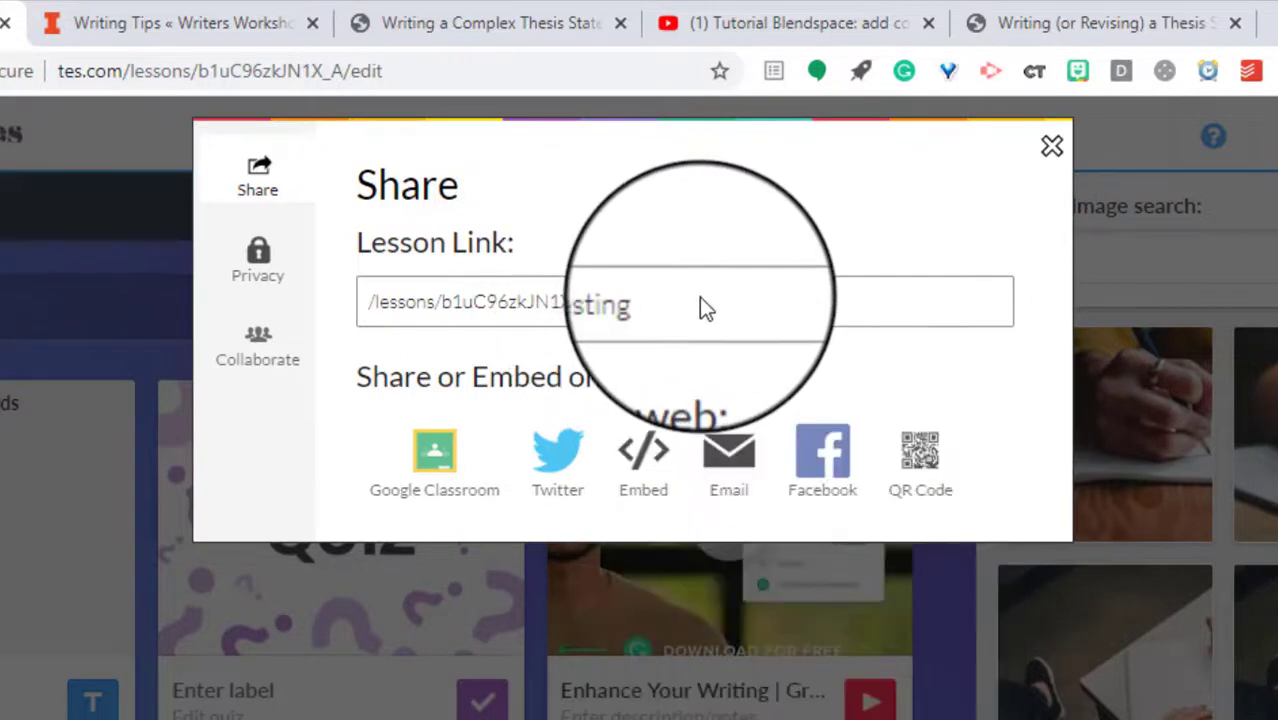
{"action": "left_click_drag", "start_coordinate": [699, 302], "coordinate": [364, 308]}
{"action": "right_click", "coordinate": [422, 304]}
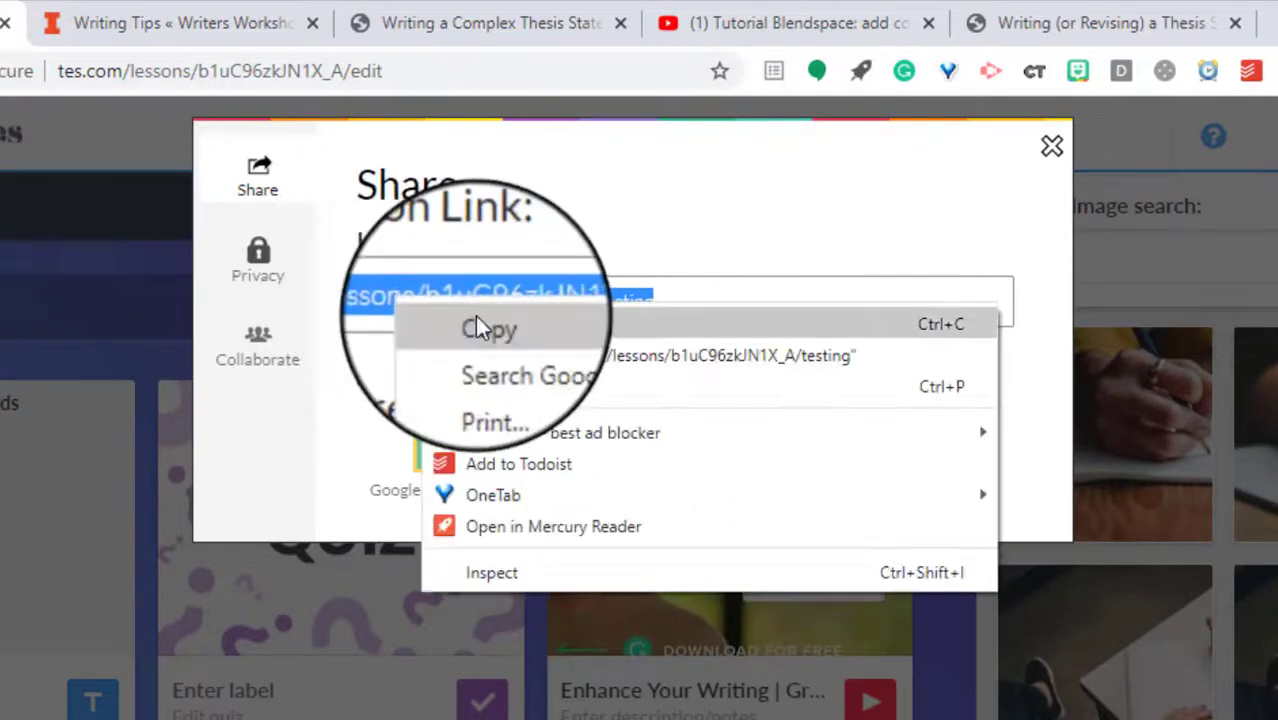
{"action": "left_click", "coordinate": [470, 326]}
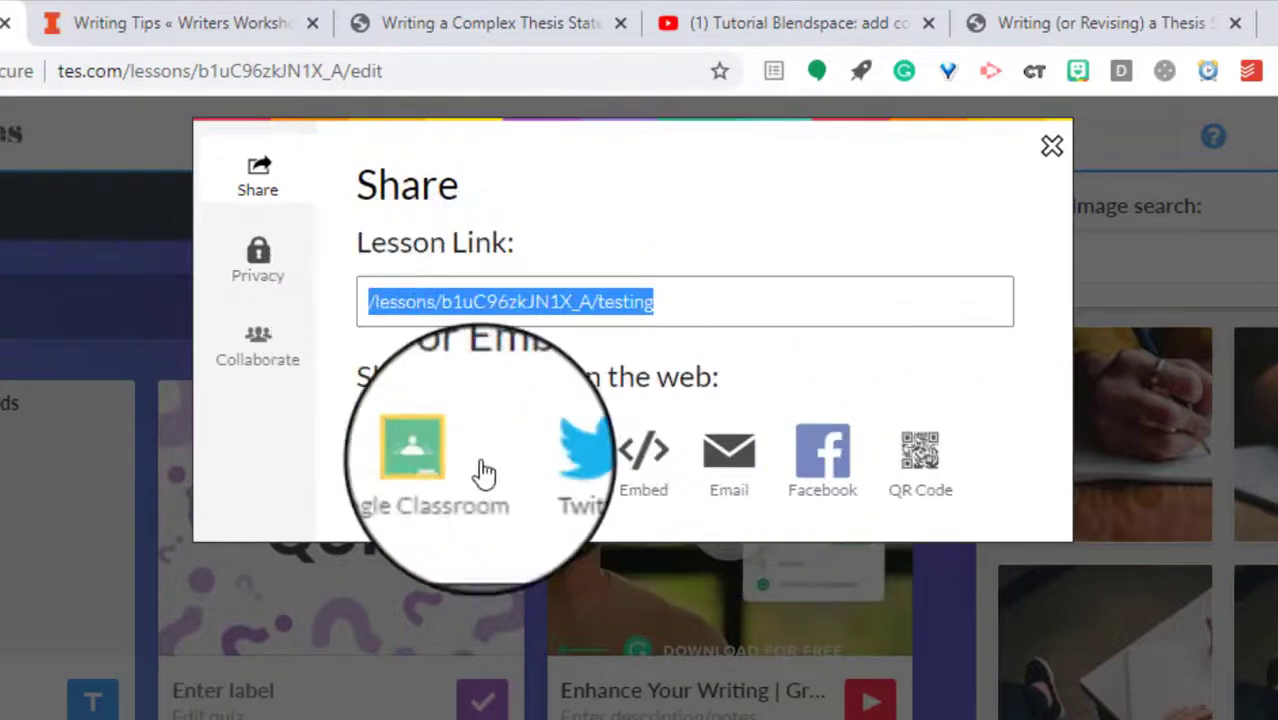
{"action": "left_click", "coordinate": [450, 456]}
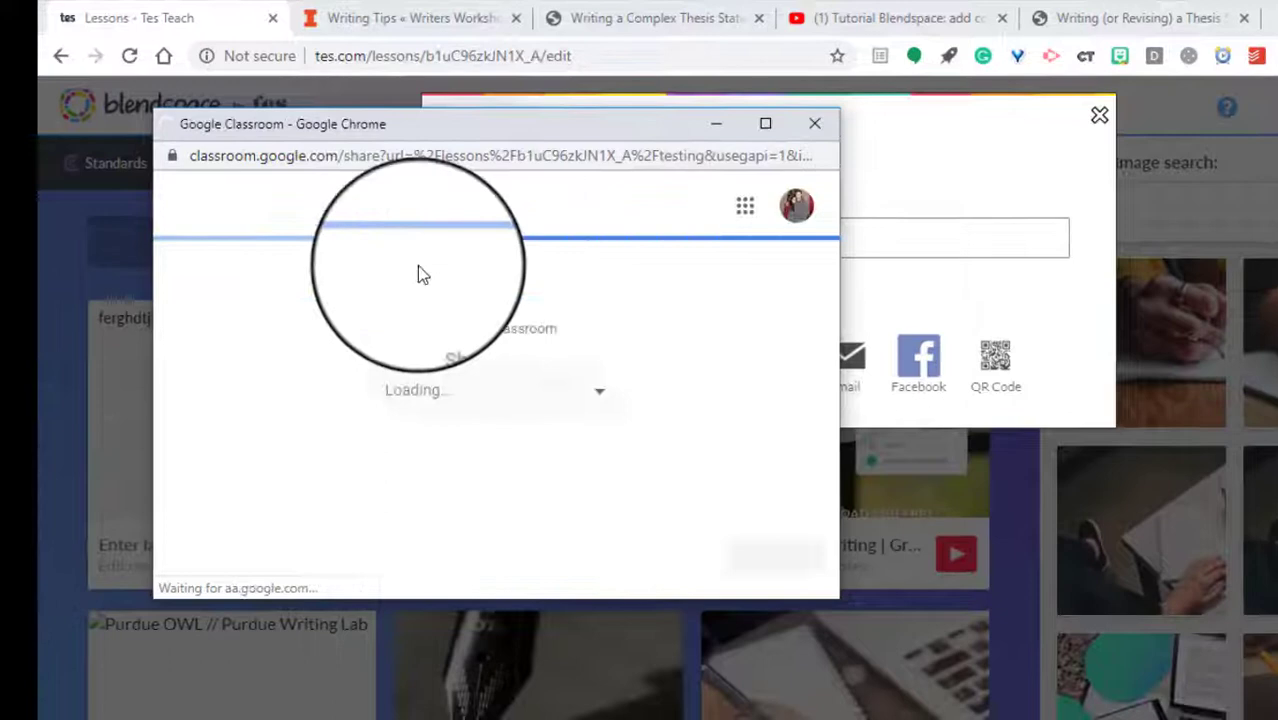
Browse the Google Classroom class list without choosing a class, then close the share window.
{"action": "left_click", "coordinate": [604, 399]}
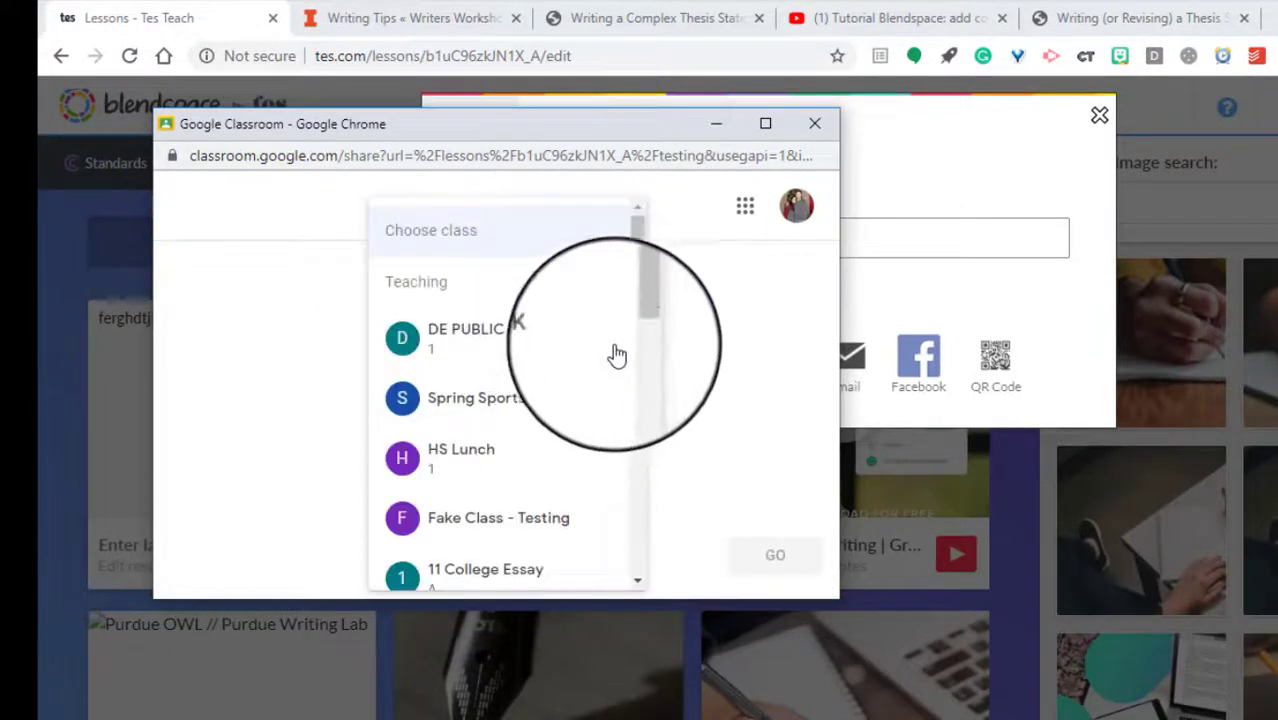
{"action": "mouse_move", "coordinate": [642, 277]}
{"action": "left_mouse_down"}
{"action": "mouse_move", "coordinate": [636, 391]}
{"action": "mouse_move", "coordinate": [653, 257]}
{"action": "left_mouse_up"}
{"action": "left_click", "coordinate": [716, 297]}
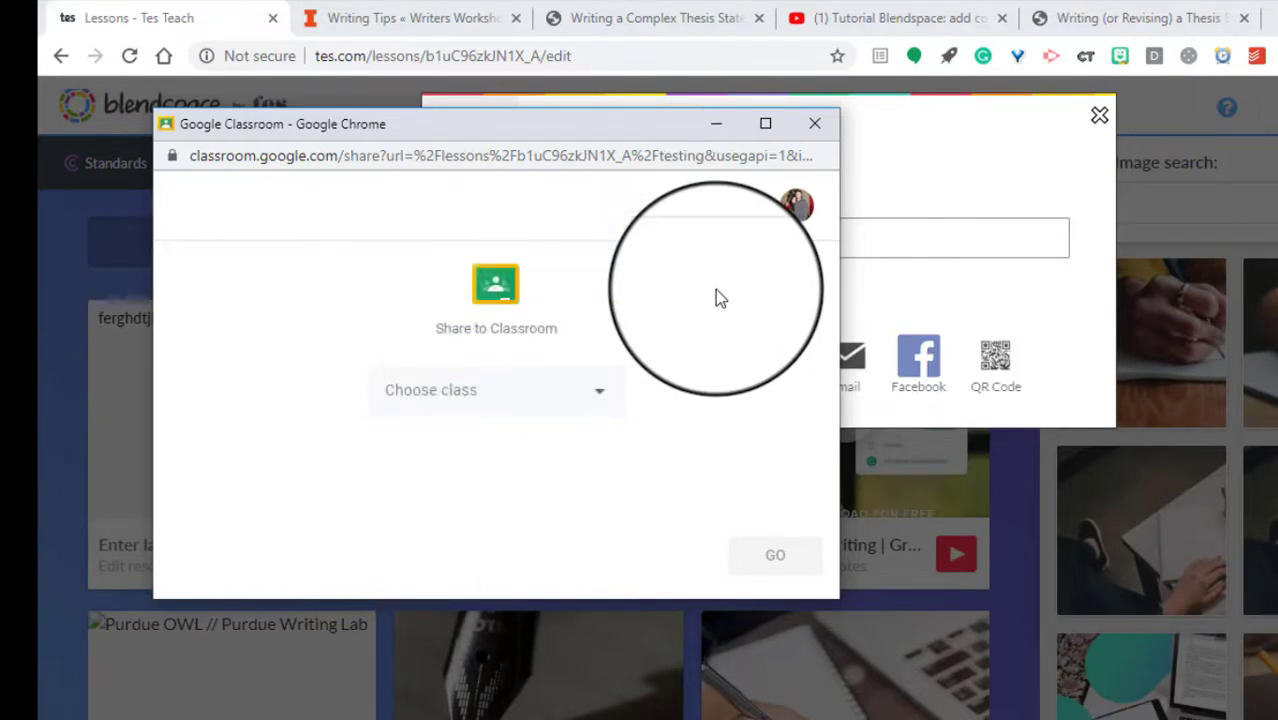
{"action": "left_click", "coordinate": [814, 123]}
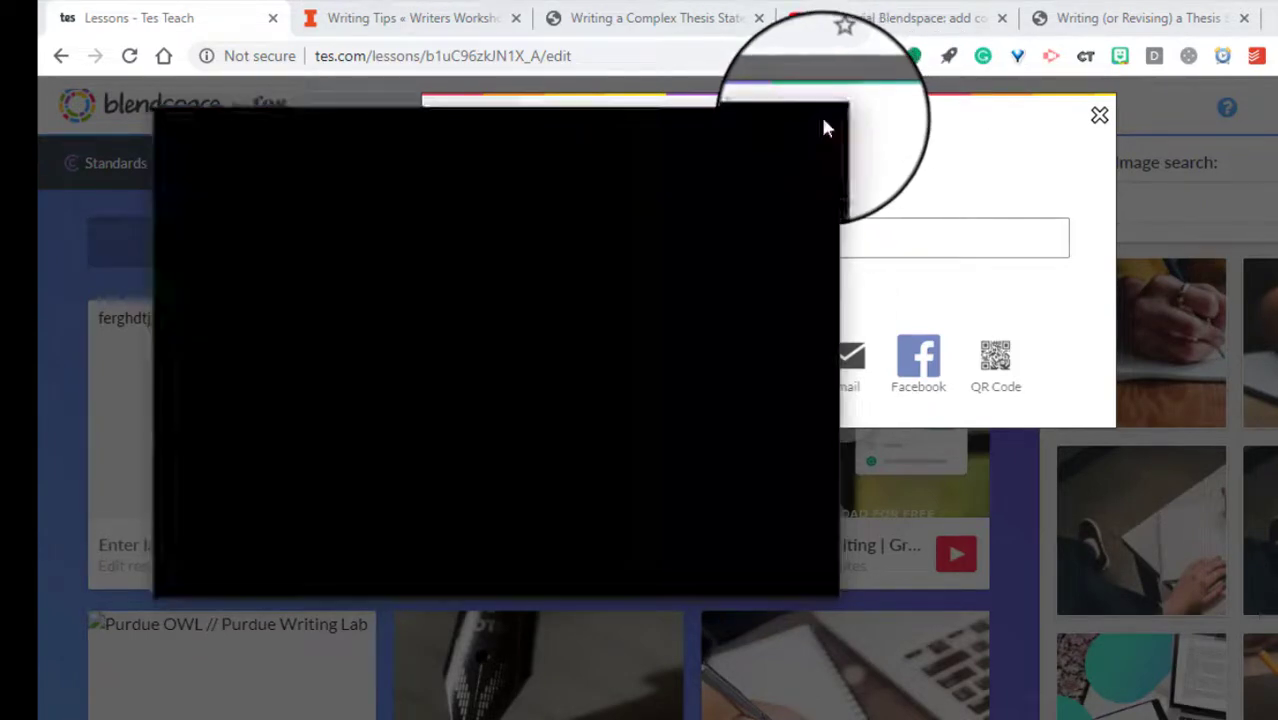